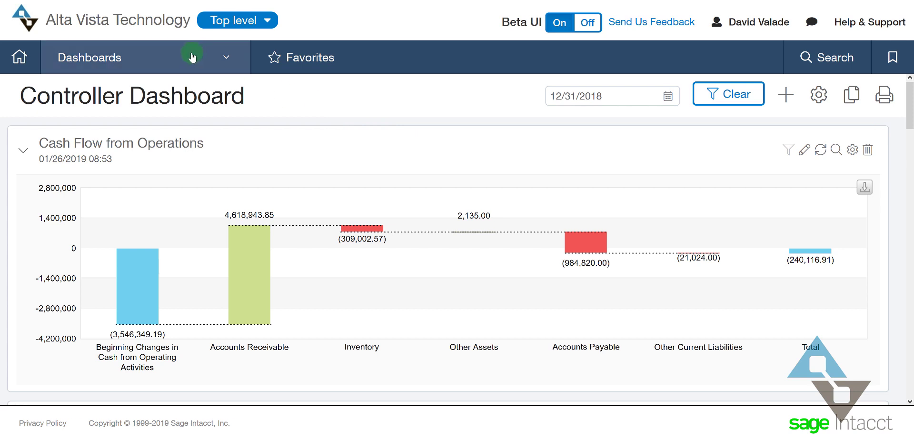
# Start a new Accounts Payable bill from the Applications menu
pyautogui.click(212, 59)
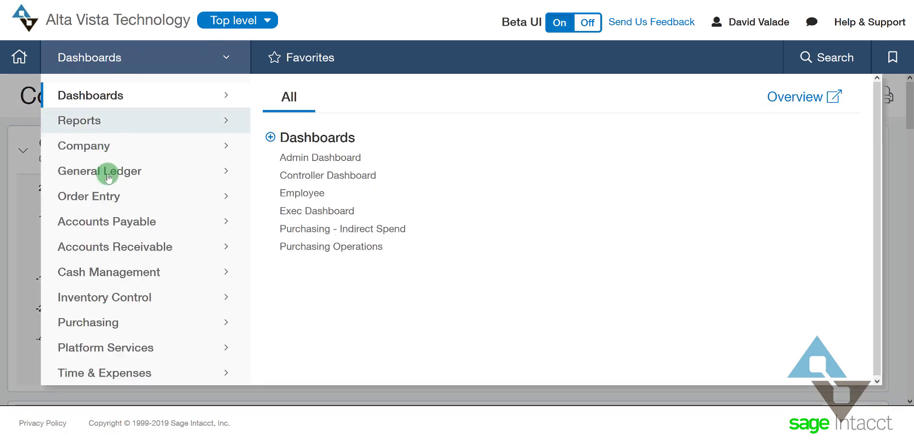
pyautogui.click(98, 224)
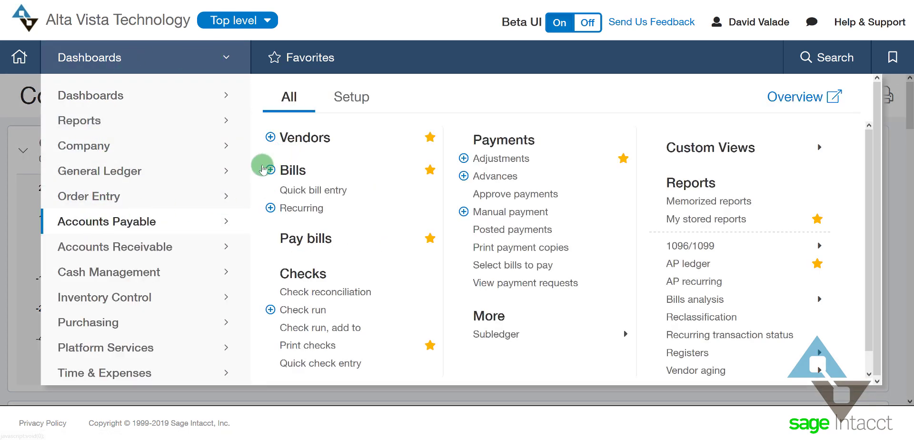
pyautogui.click(270, 170)
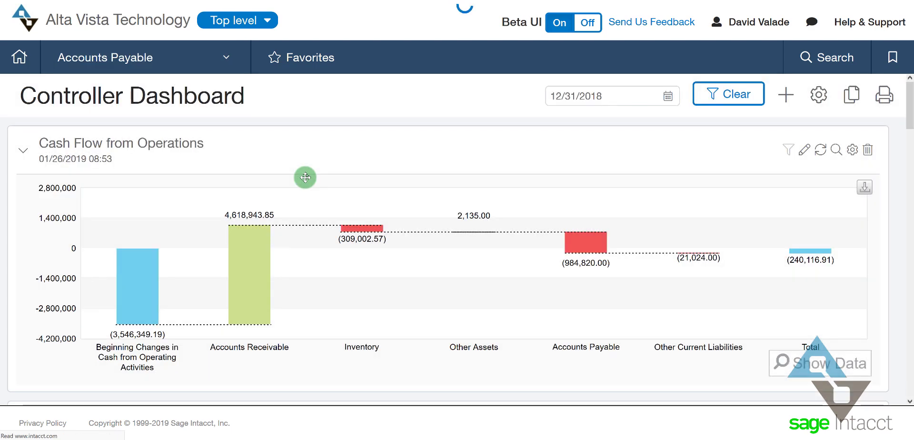
# Choose vendor VEN-000038--BCBS for the bill, filling its pay-to and return-to details
pyautogui.click(116, 243)
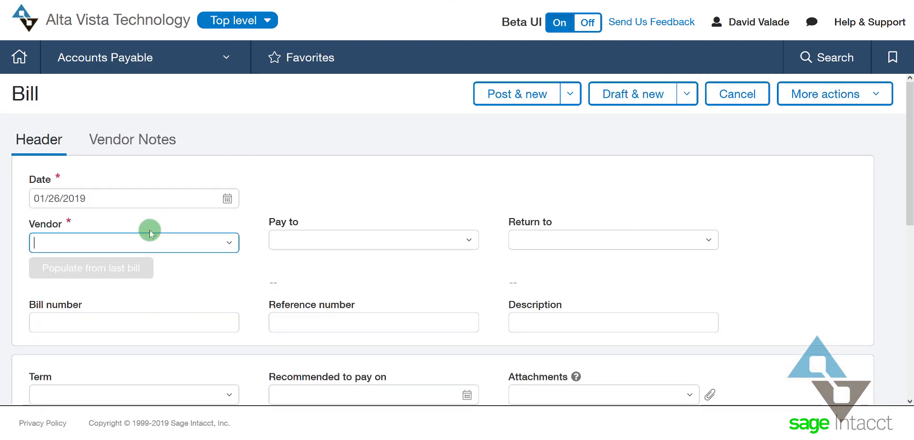
pyautogui.write('b')
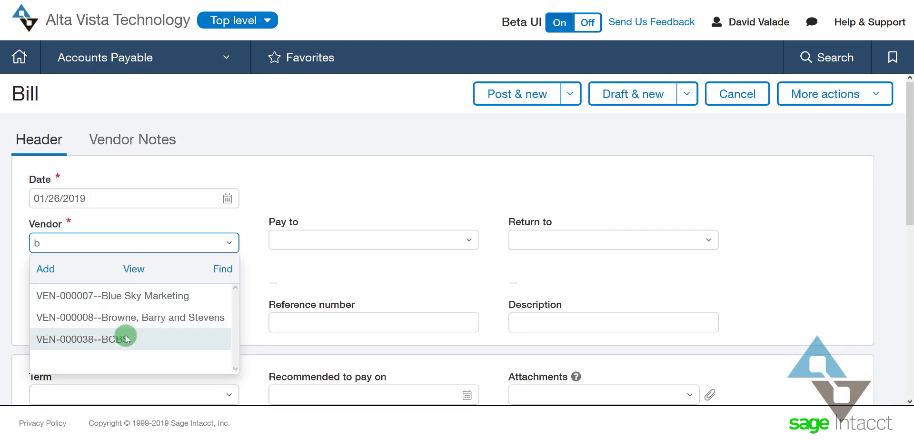
pyautogui.click(129, 338)
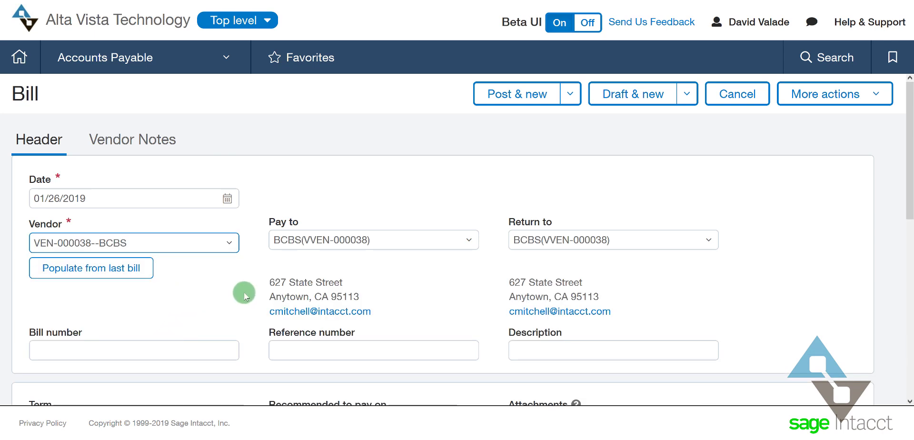
pyautogui.scroll(-10, 270, 264)
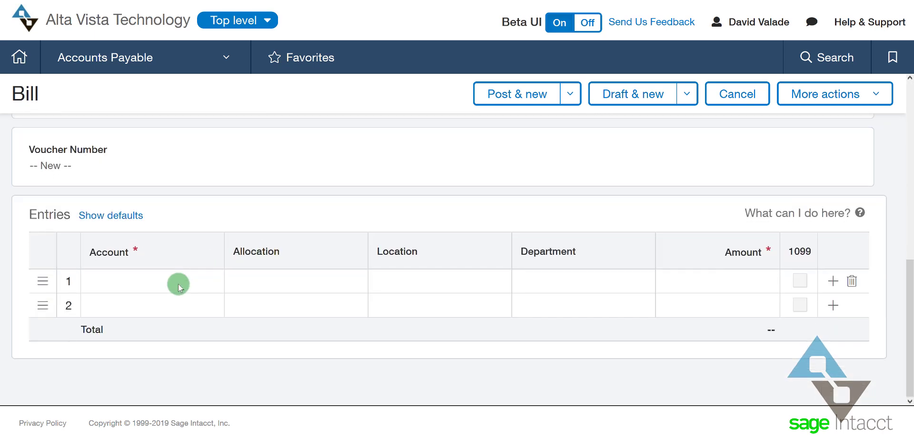
# Set the first entry line's account to 6000--Benefits- Health Insurance
pyautogui.click(137, 281)
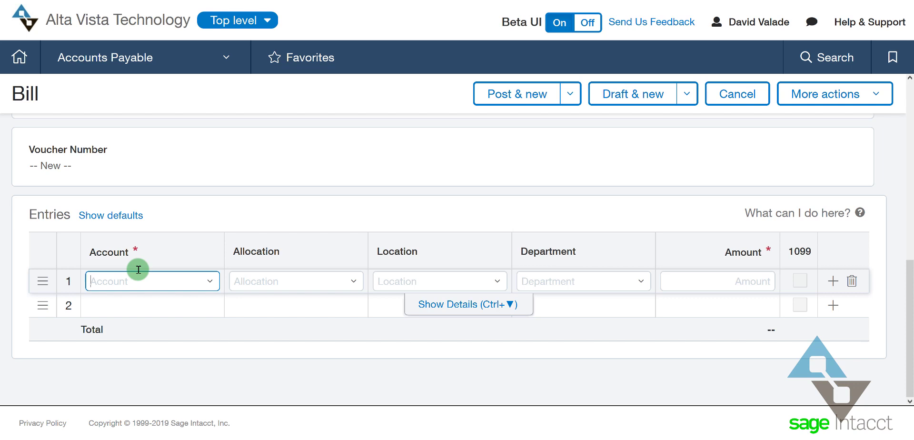
pyautogui.write('6')
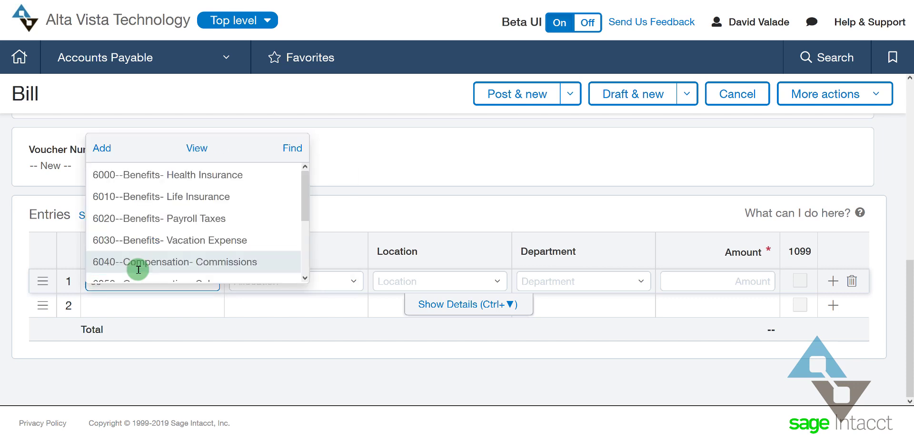
pyautogui.click(180, 176)
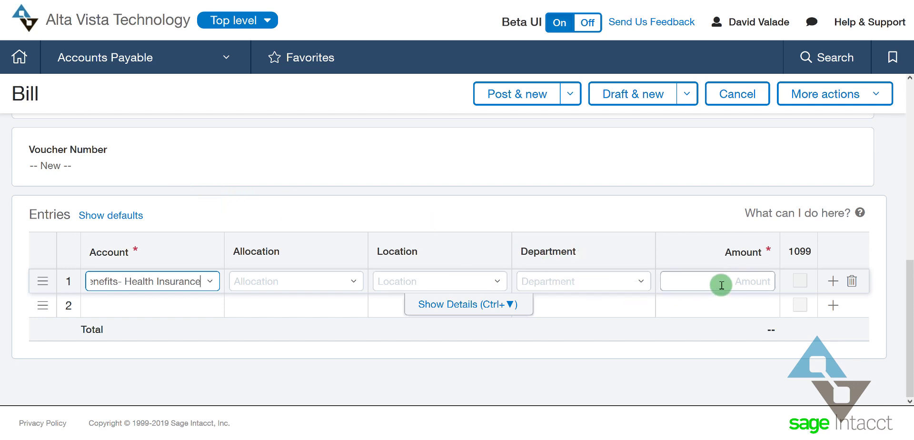
# Enter 5,000.00 as the first line's amount and view its Allocation options
pyautogui.click(706, 281)
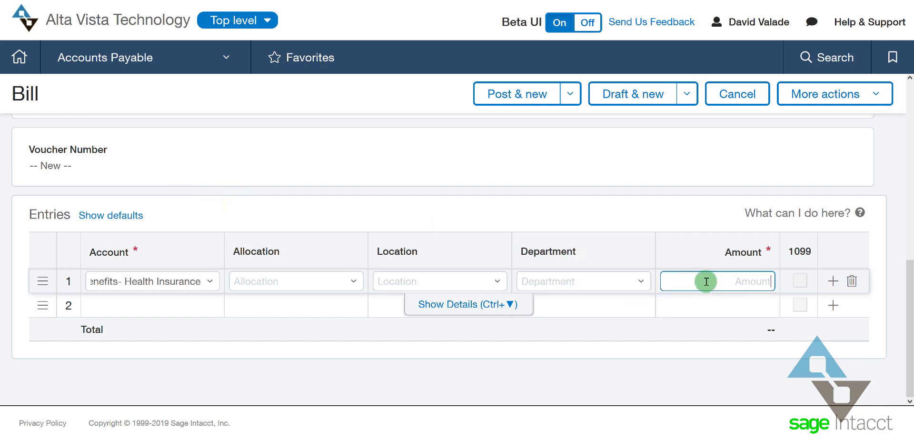
pyautogui.write('5000')
pyautogui.press('Tab')
pyautogui.click(280, 280)
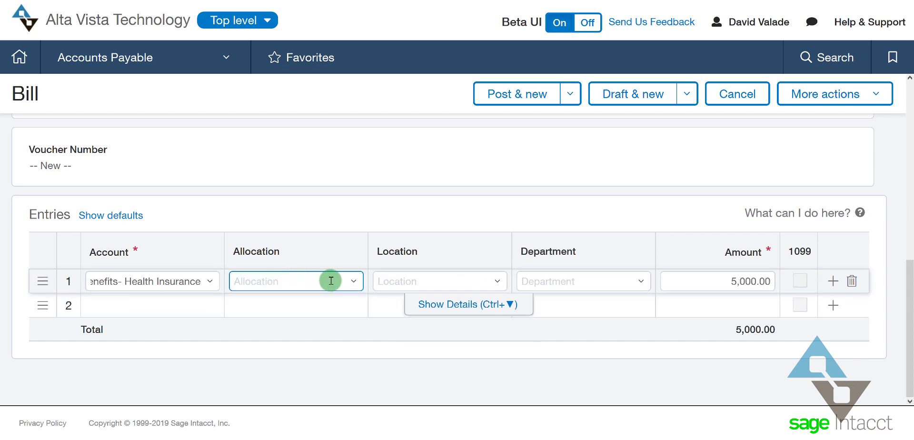
pyautogui.click(352, 281)
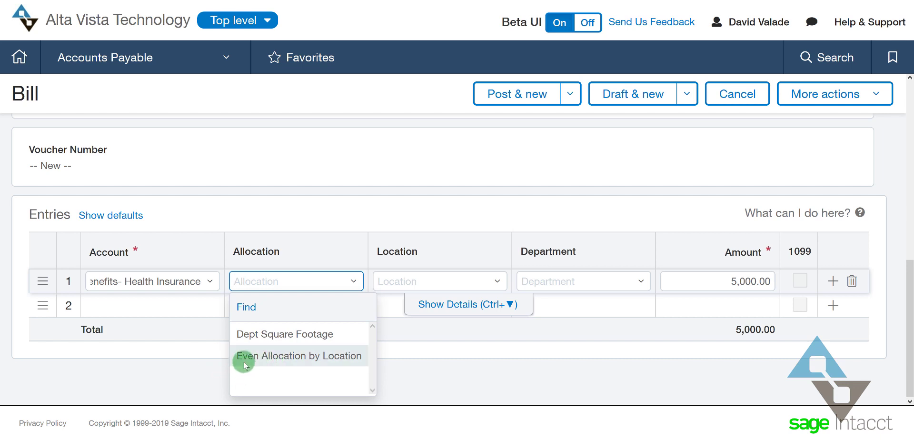
# Dismiss the Allocation list, keeping the line without any allocation
pyautogui.click(333, 213)
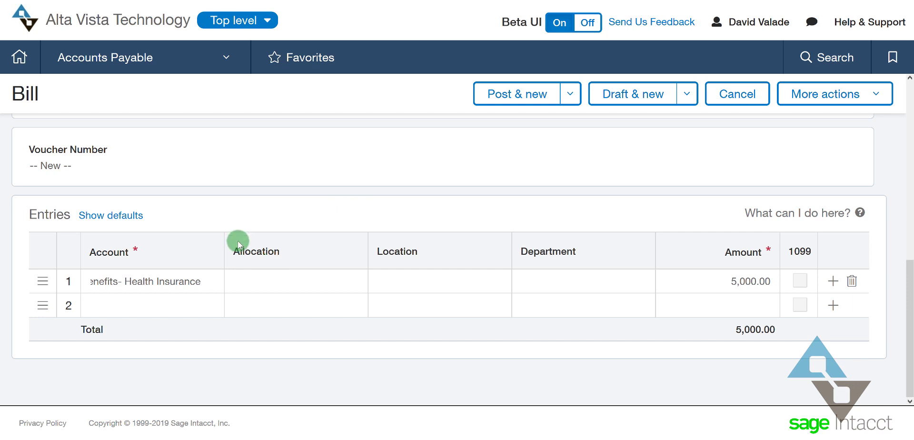
# Set the first entry line's location to 10--Texas #10
pyautogui.click(107, 276)
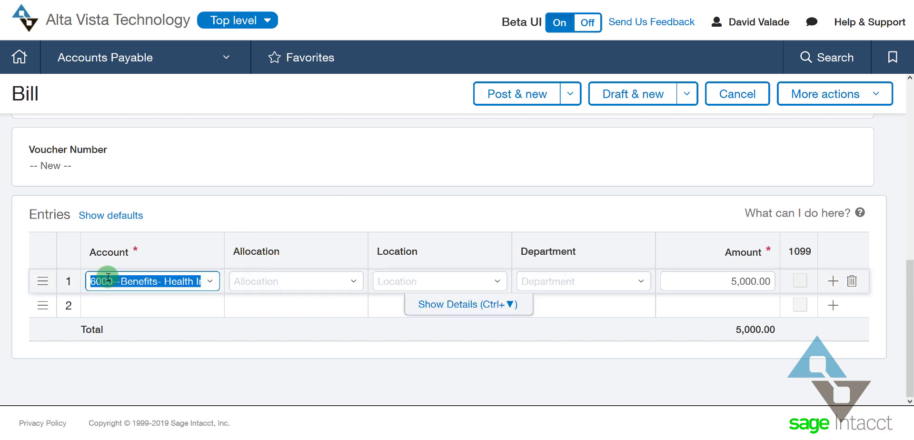
pyautogui.click(449, 281)
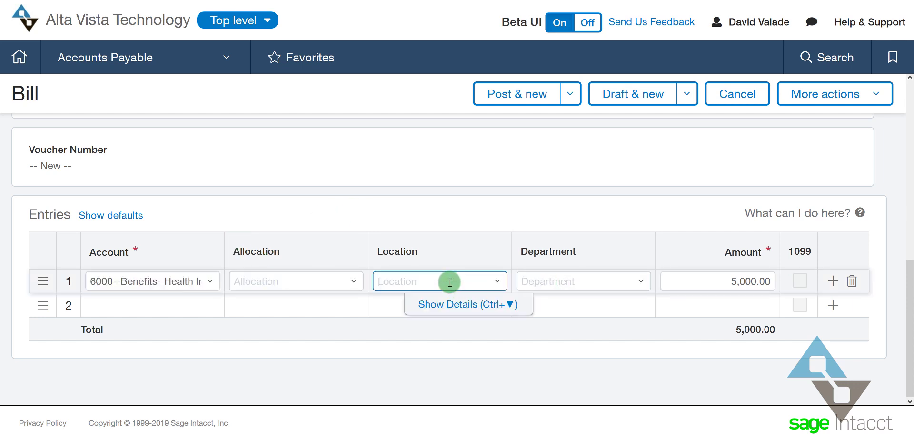
pyautogui.click(496, 280)
pyautogui.click(416, 173)
# Set the first entry line's department to 999--Shared
pyautogui.click(566, 282)
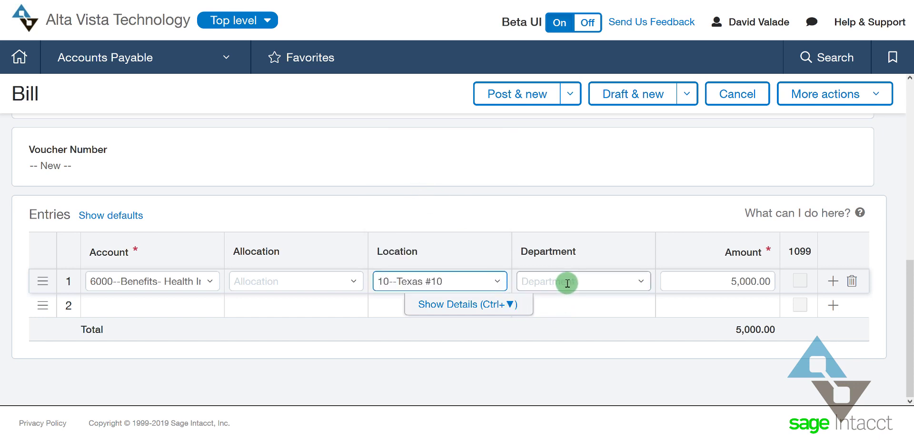
pyautogui.click(643, 284)
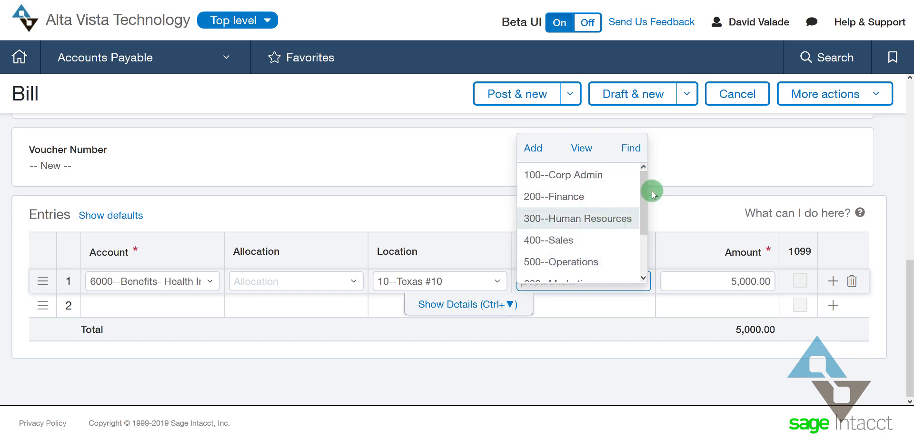
pyautogui.scroll(-1, 643, 205)
pyautogui.moveTo(643, 211); pyautogui.dragTo(640, 245)
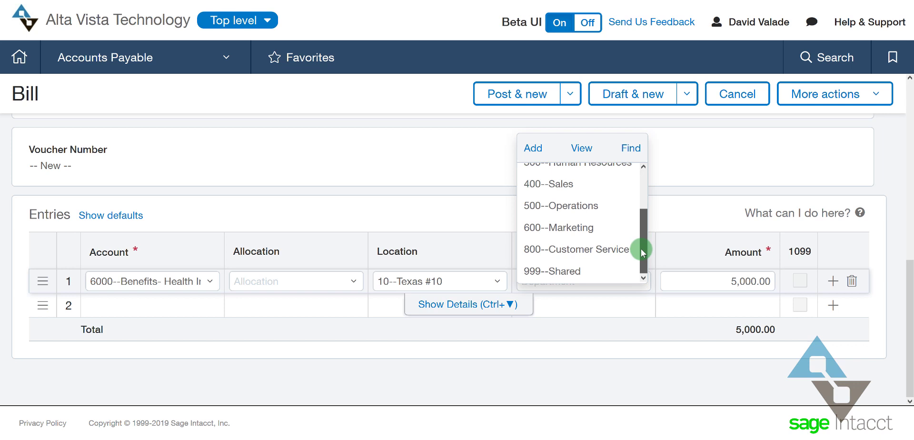
pyautogui.click(549, 273)
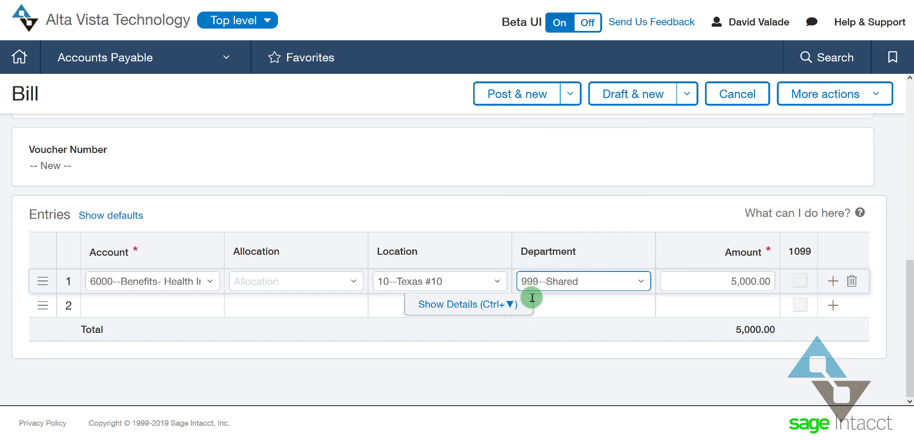
pyautogui.scroll(8, 190, 327)
# Enter 12/31/2018 as the bill date, giving term Net15 and due date 1/15/2019
pyautogui.tripleClick(123, 182)
pyautogui.write('12/31/2018')
pyautogui.press('Tab')
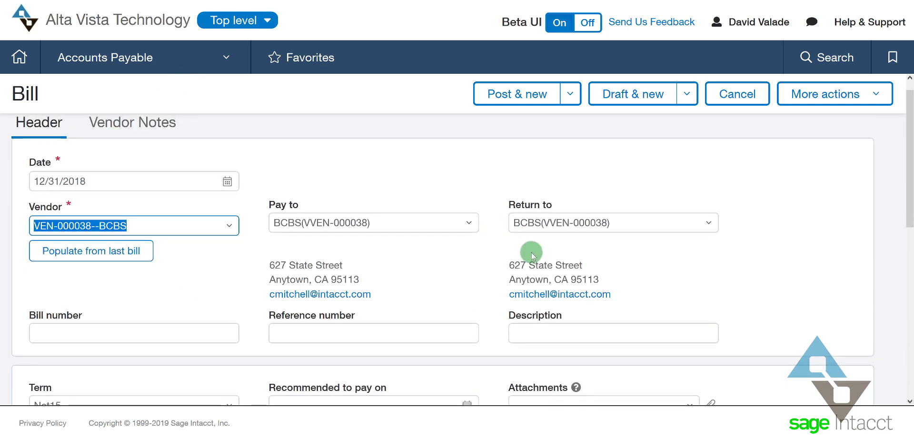
pyautogui.scroll(-2, 531, 256)
pyautogui.scroll(2, 381, 224)
pyautogui.scroll(-3, 627, 323)
pyautogui.scroll(-5, 627, 324)
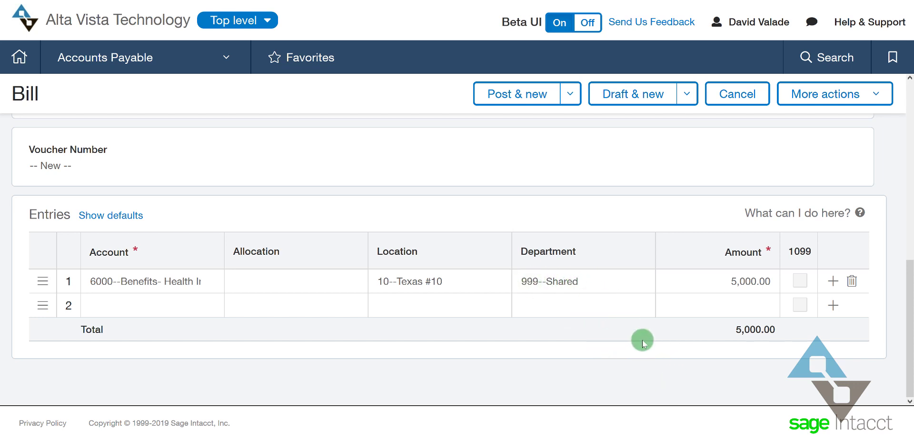
# Post the 5,000.00 BCBS bill using Post & new
pyautogui.click(522, 94)
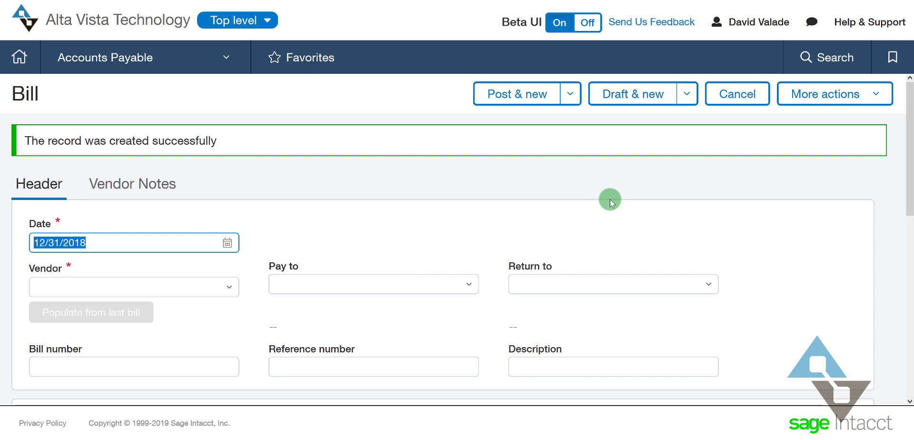
# Create a new account allocation definition from the General Ledger Setup tab
pyautogui.click(228, 58)
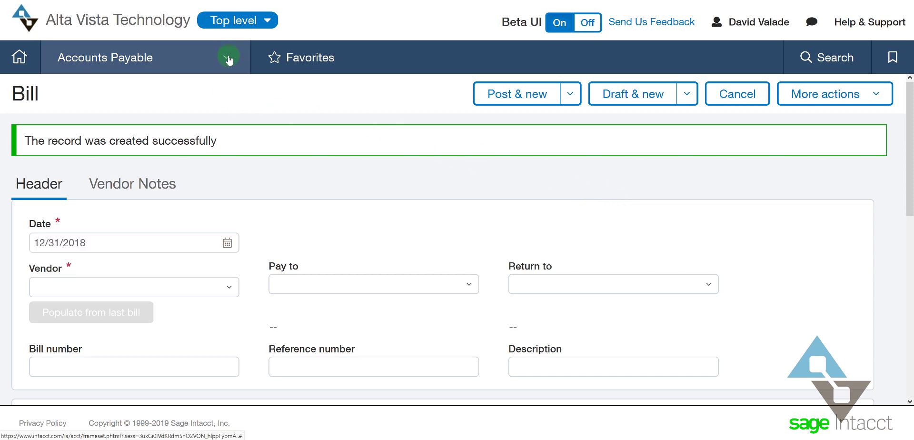
pyautogui.click(138, 171)
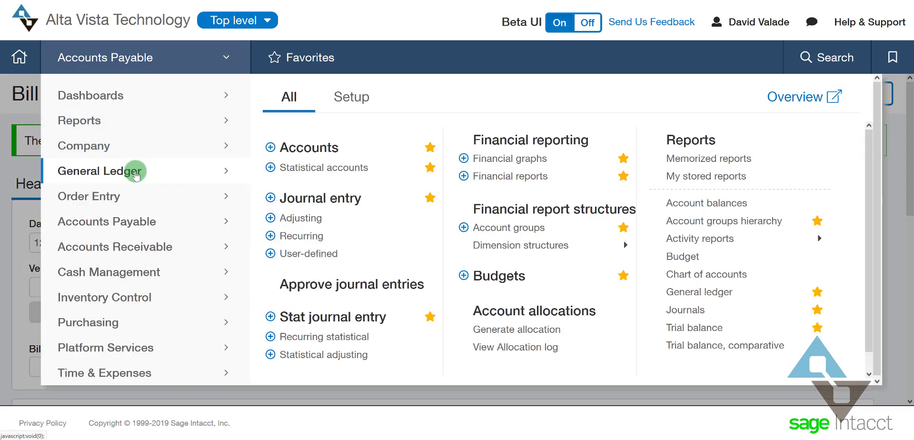
pyautogui.click(364, 97)
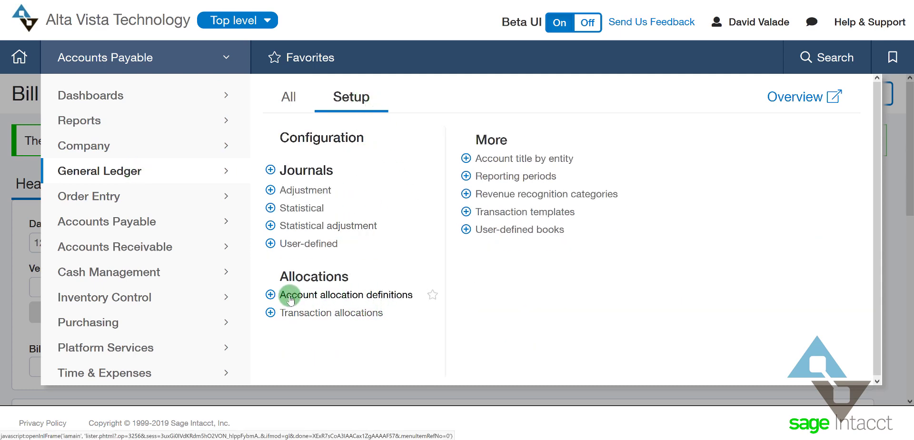
pyautogui.click(270, 294)
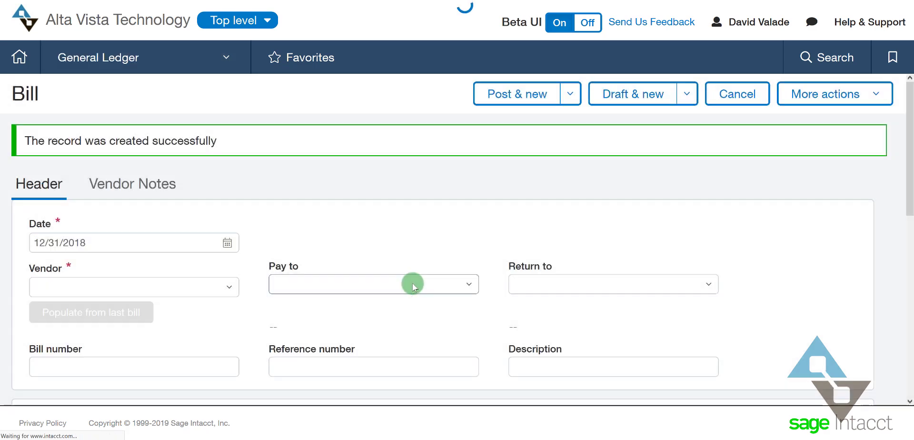
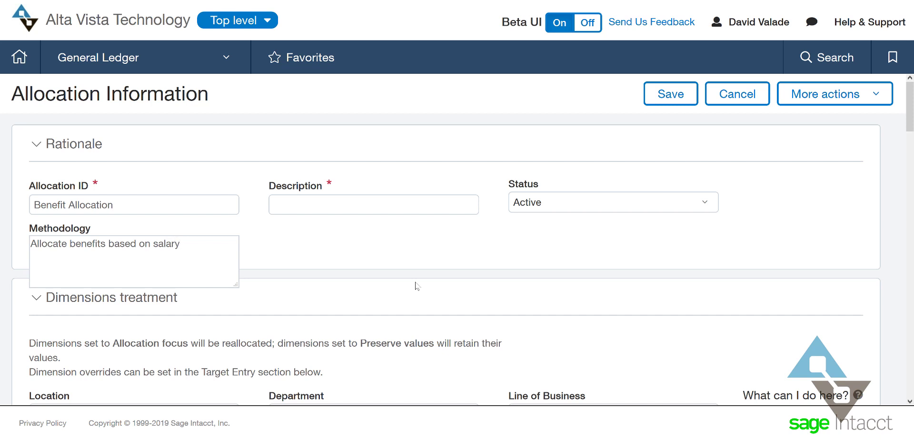
# Copy the Methodology text 'Allocate benefits based on salary' into the Description field
pyautogui.hotkey('ctrl', 'a')
pyautogui.hotkey('ctrl', 'c')
pyautogui.click(316, 199)
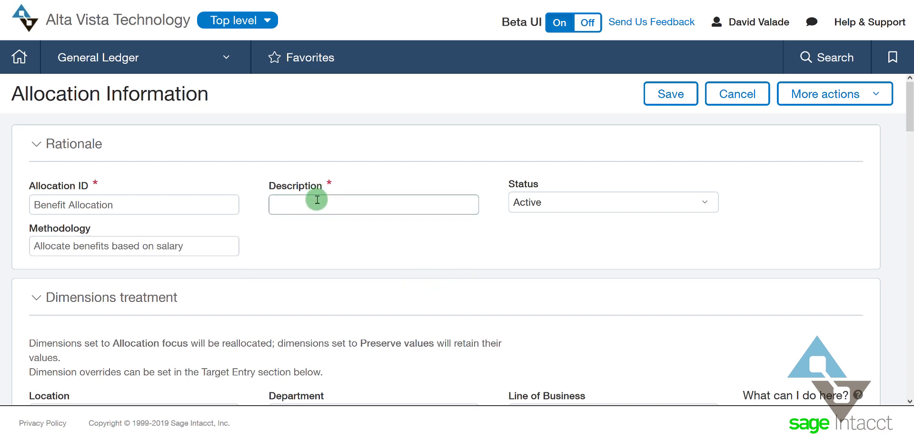
pyautogui.hotkey('ctrl', 'v')
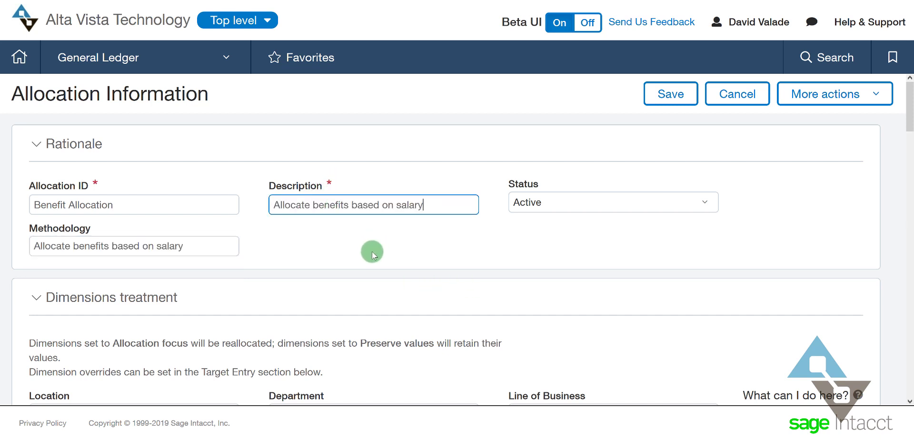
pyautogui.scroll(-2, 625, 338)
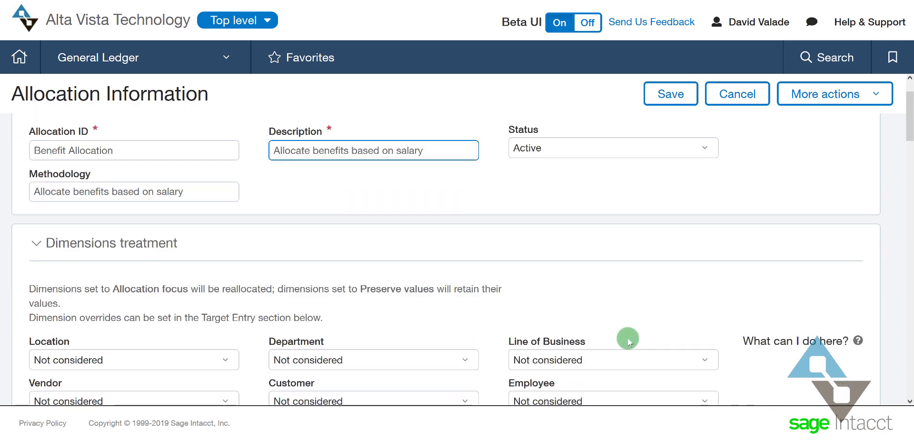
# Set Location and Vendor dimensions to Preserve values and Department to Allocation focus
pyautogui.scroll(-2, 627, 336)
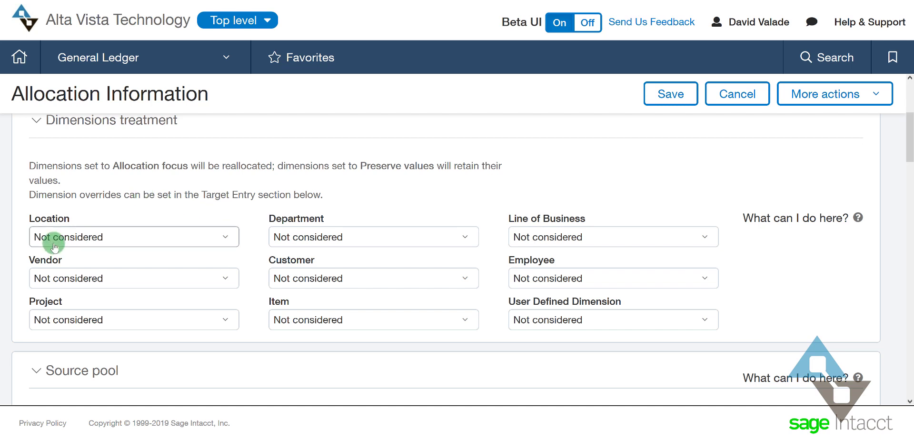
pyautogui.click(227, 238)
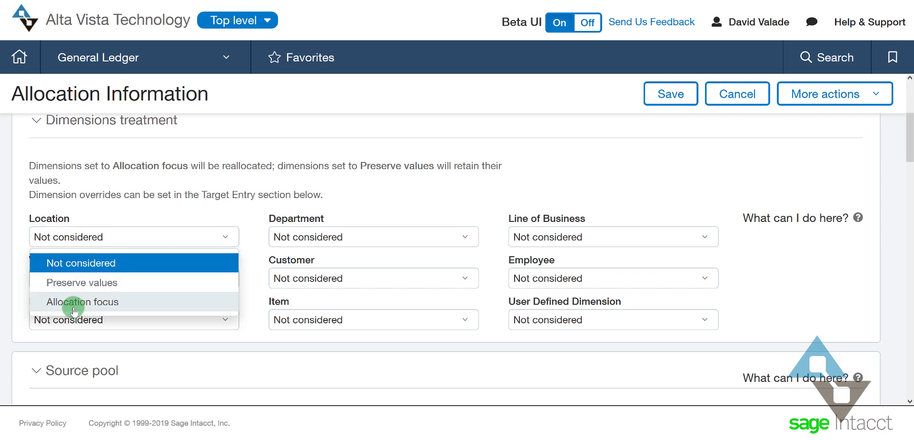
pyautogui.click(78, 288)
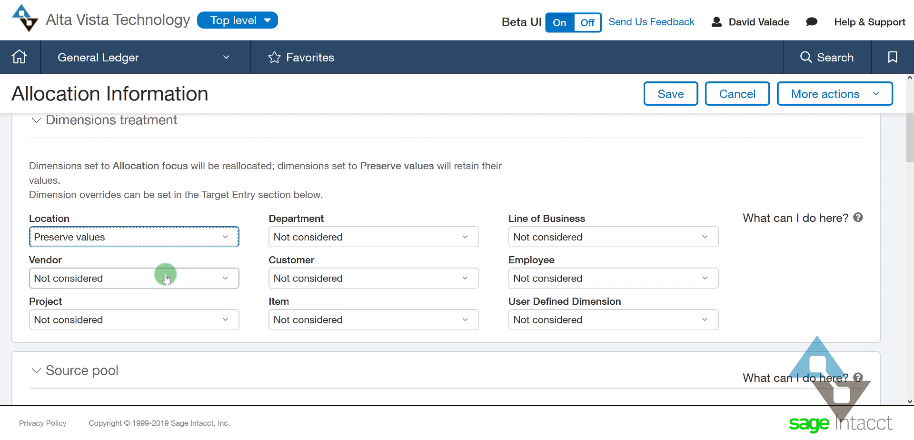
pyautogui.click(120, 279)
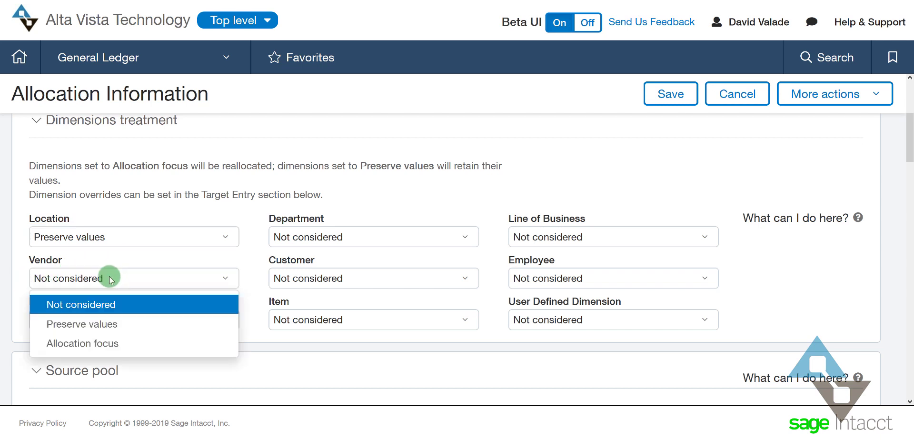
pyautogui.click(93, 326)
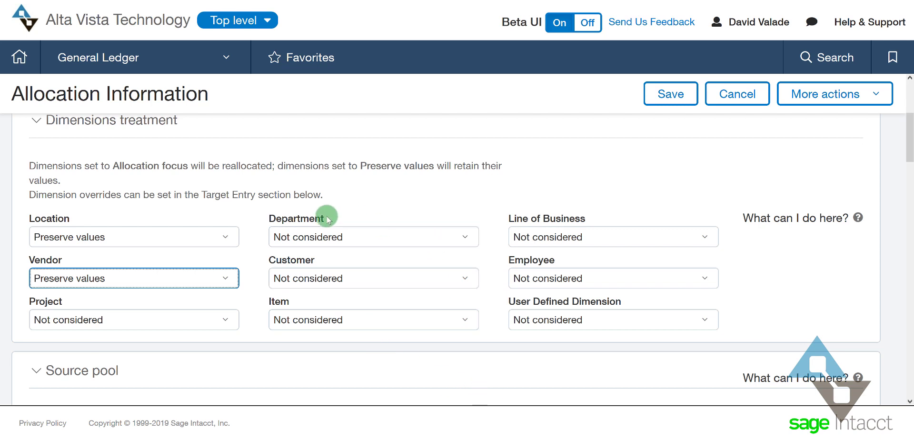
pyautogui.click(312, 236)
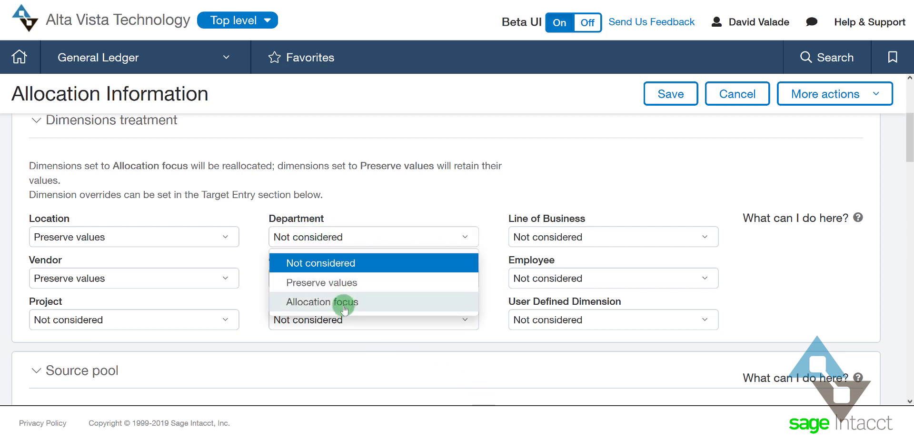
pyautogui.click(344, 302)
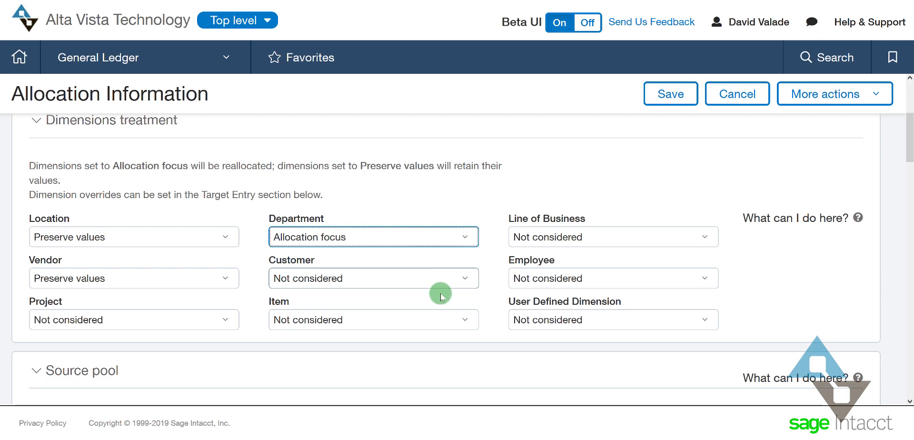
pyautogui.scroll(-1, 438, 292)
pyautogui.scroll(-1, 440, 293)
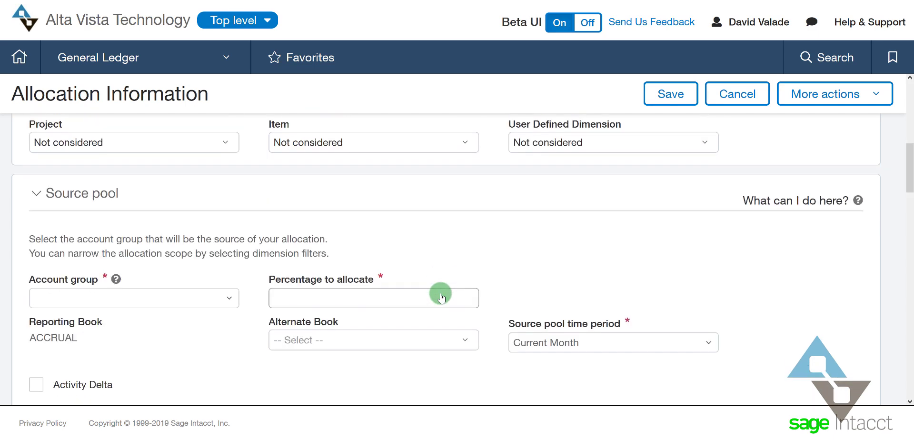
# Set the source pool to Health Insurance account group, 100 percent, Current Month period
pyautogui.scroll(-2, 441, 292)
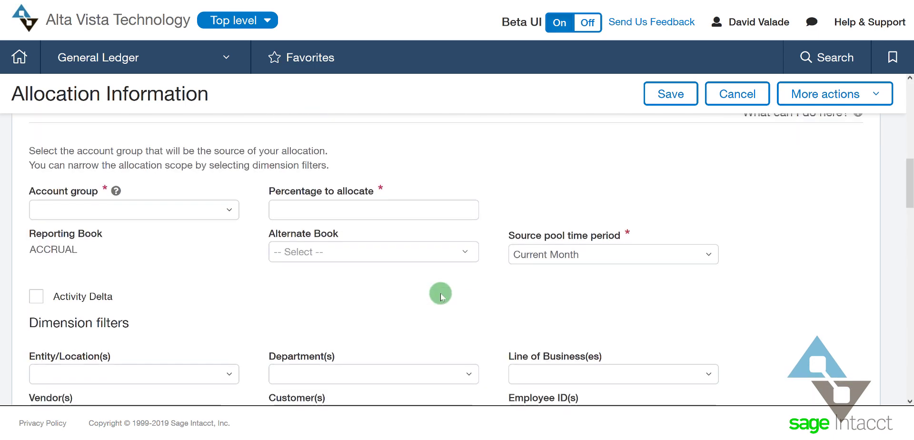
pyautogui.scroll(2, 108, 258)
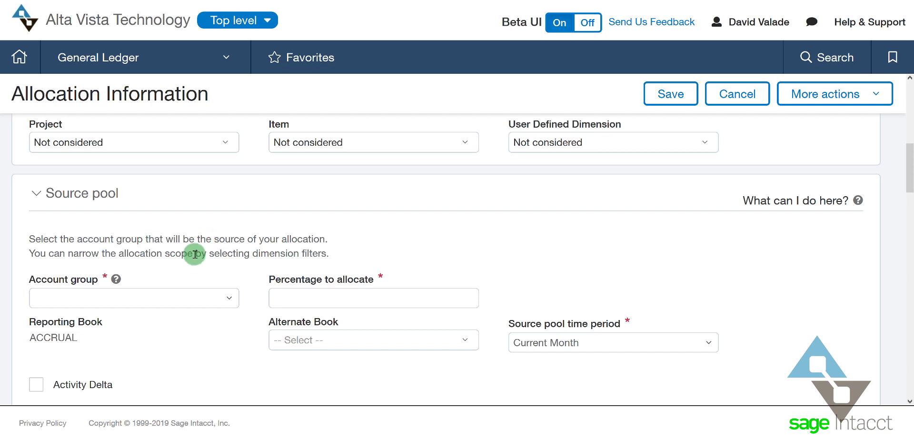
pyautogui.click(64, 295)
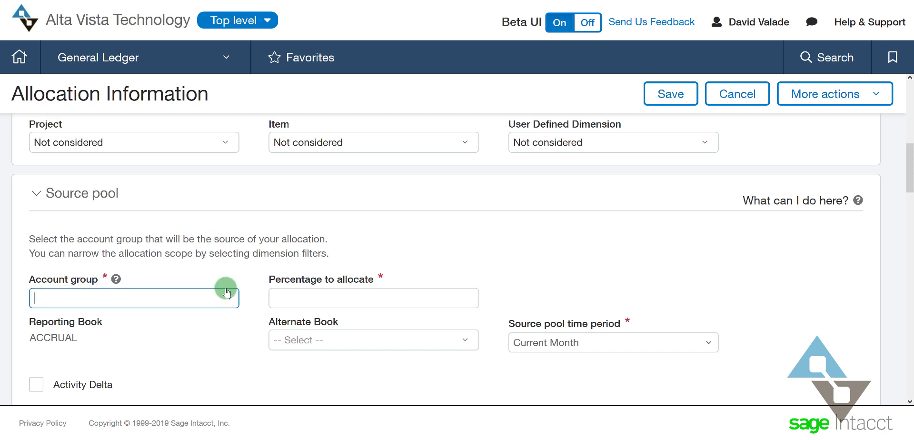
pyautogui.write('Health Insurance')
pyautogui.press('Tab')
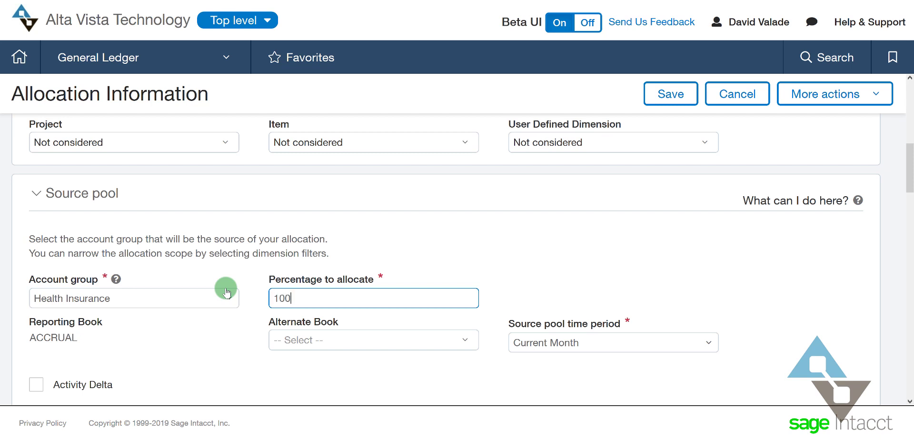
pyautogui.press('Tab')
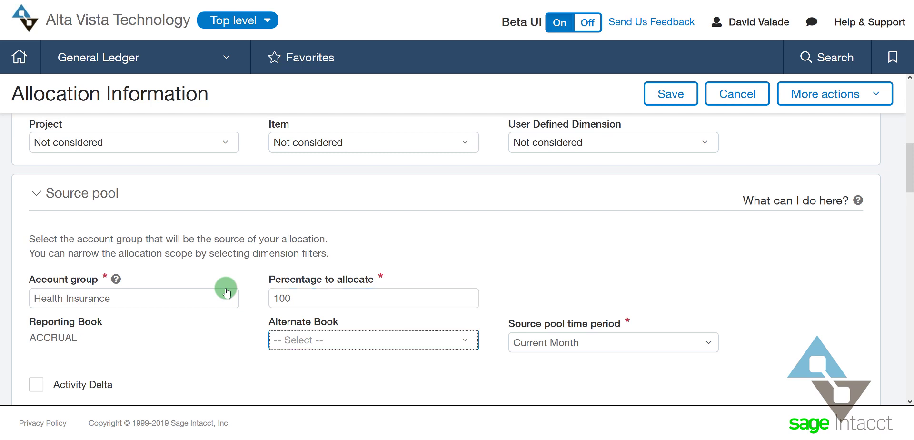
pyautogui.scroll(-2, 510, 230)
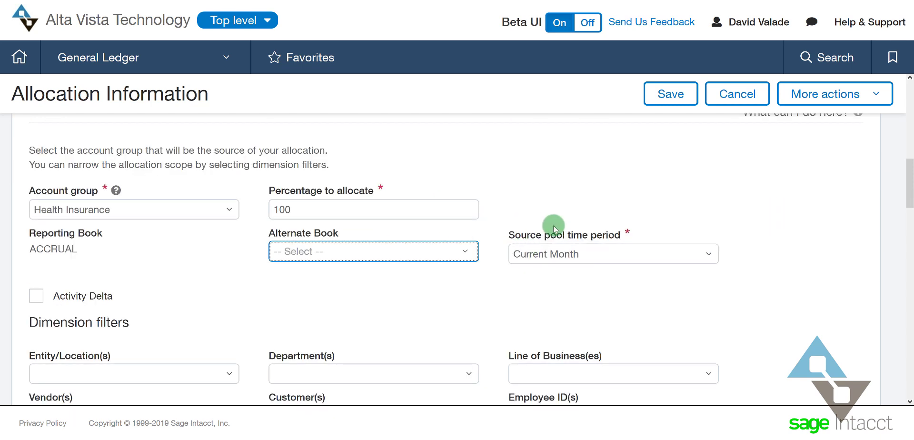
pyautogui.click(635, 247)
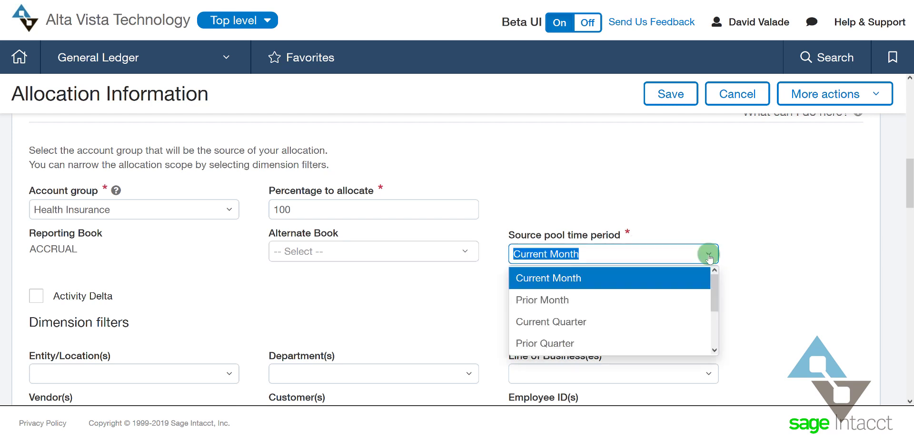
pyautogui.click(741, 189)
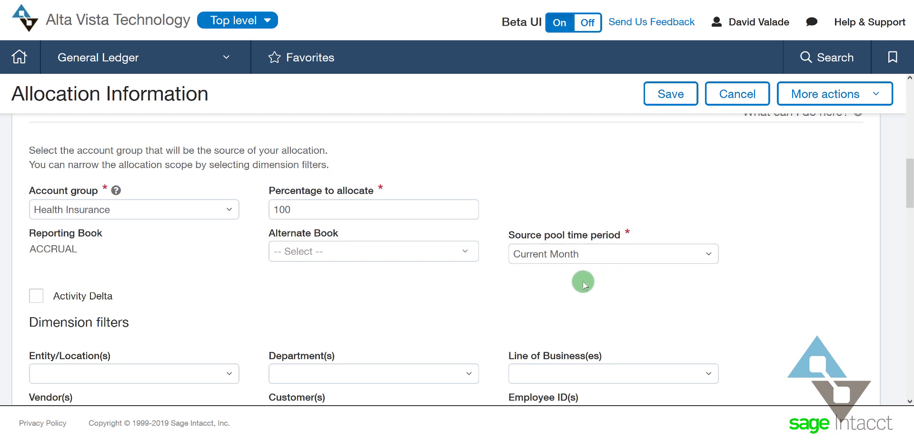
# Filter the source pool's Department(s) to 999--Shared
pyautogui.scroll(-2, 602, 310)
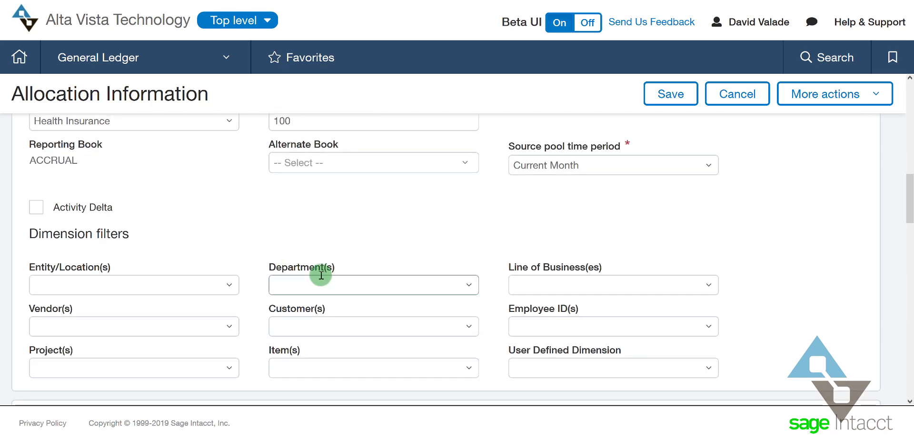
pyautogui.scroll(1, 287, 245)
pyautogui.scroll(3, 287, 242)
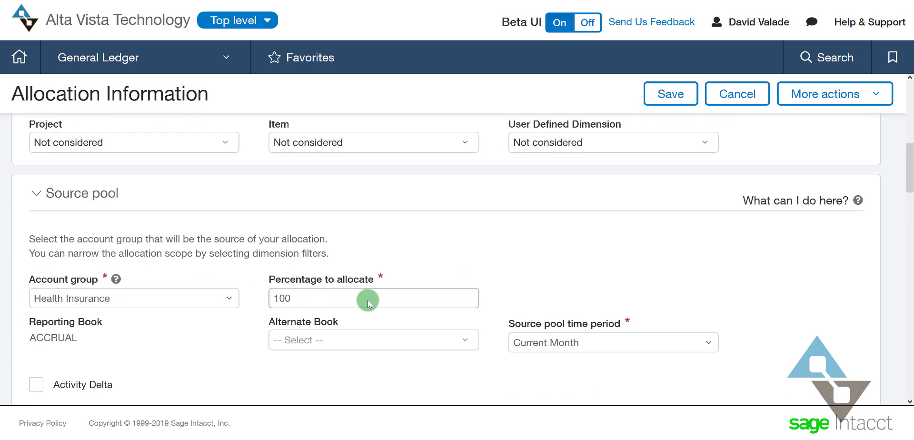
pyautogui.scroll(-2, 367, 299)
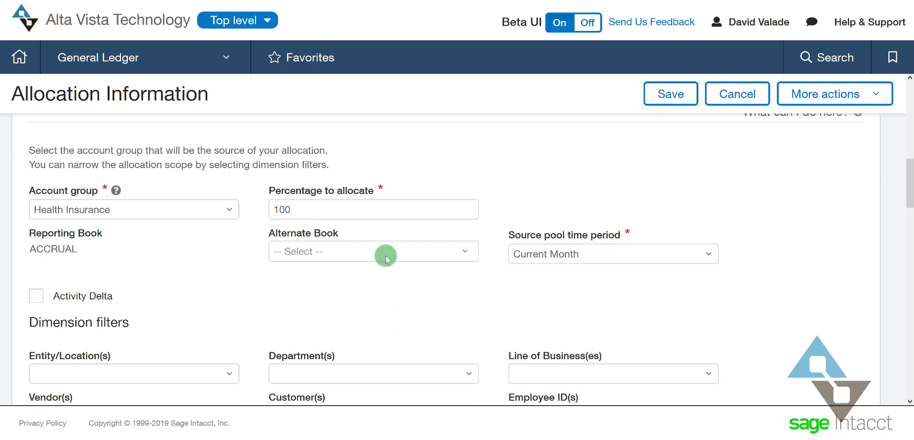
pyautogui.scroll(-2, 413, 259)
pyautogui.click(370, 282)
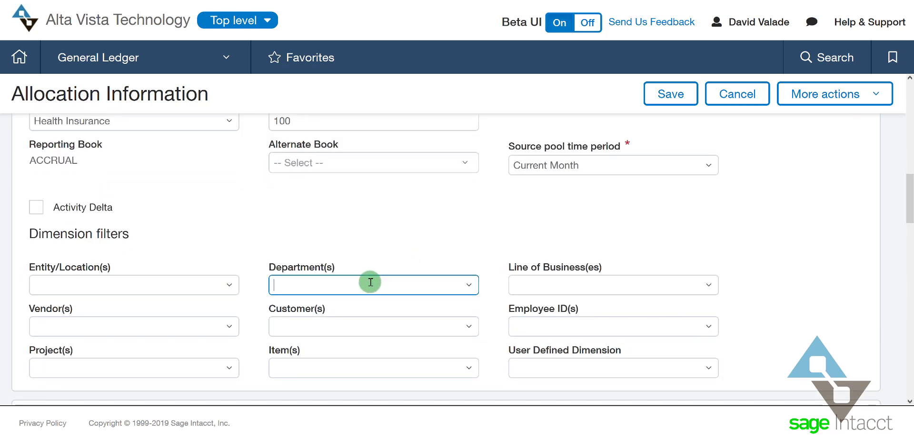
pyautogui.write('999--Shared')
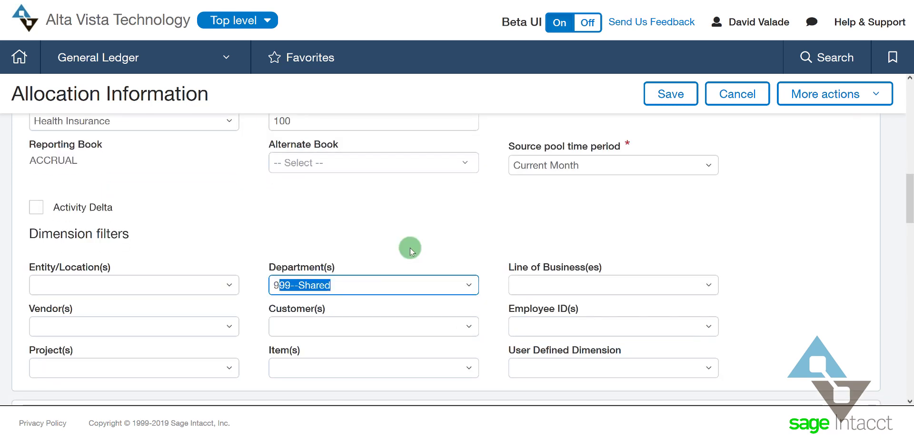
pyautogui.press('Tab')
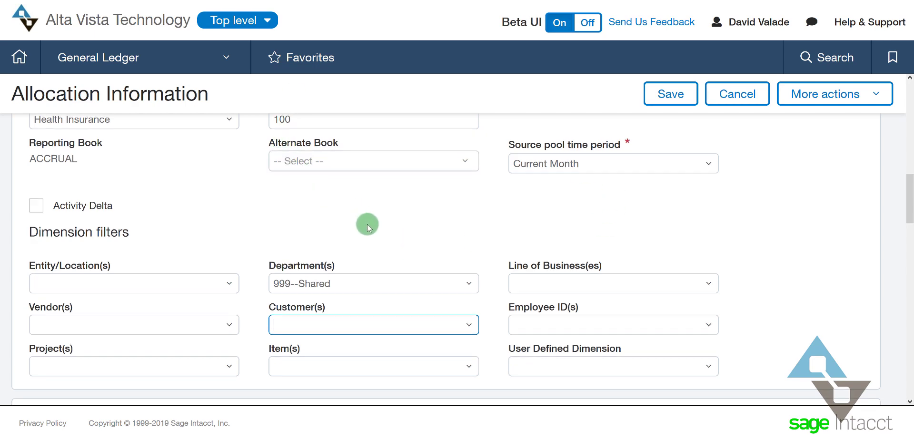
pyautogui.scroll(-5, 367, 224)
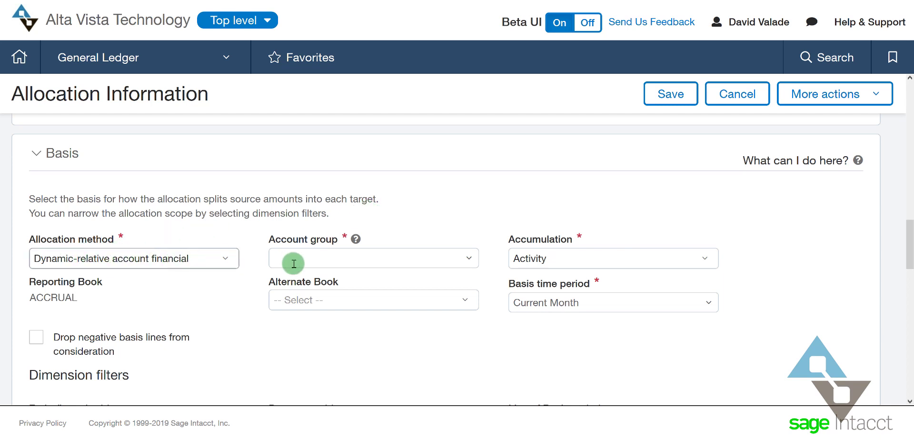
# Set the basis account group to Salary Wages
pyautogui.click(315, 257)
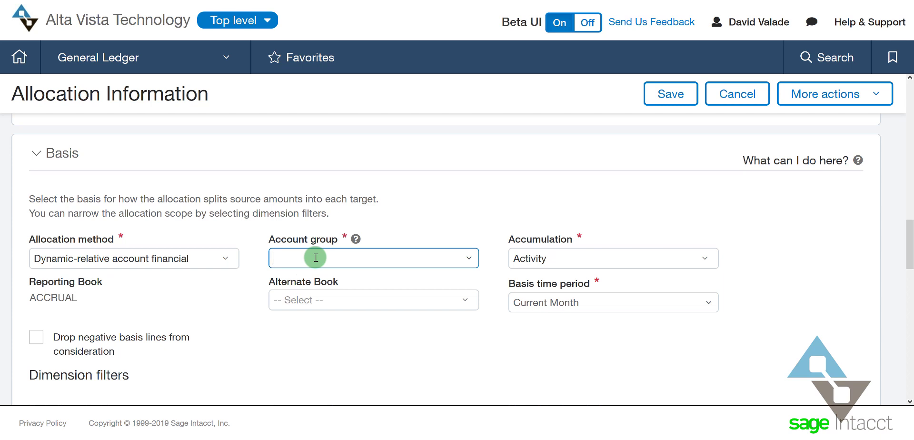
pyautogui.write('s')
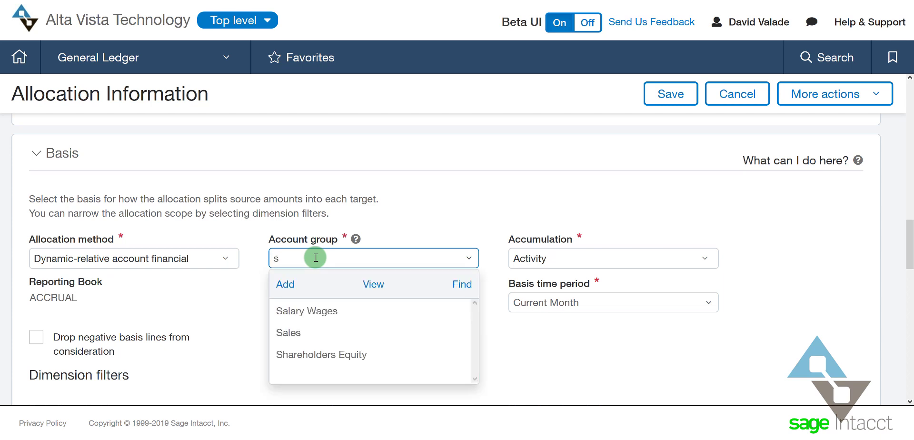
pyautogui.press('Down')
pyautogui.press('Tab')
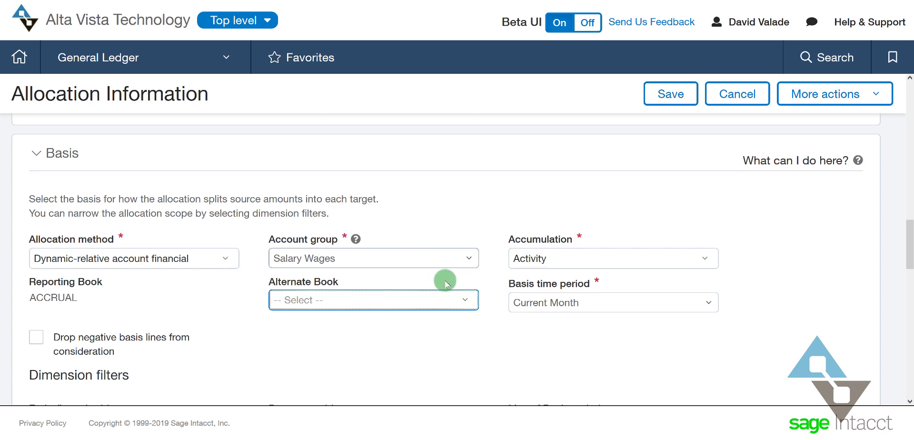
pyautogui.scroll(-2, 425, 305)
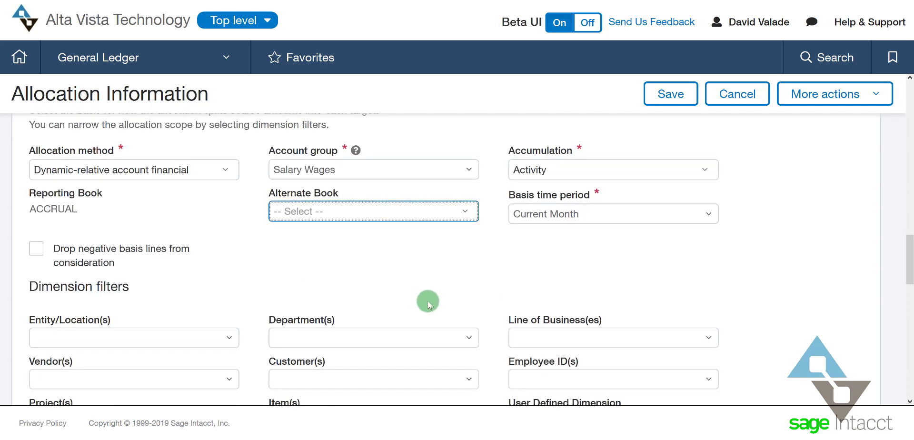
pyautogui.scroll(-2, 428, 298)
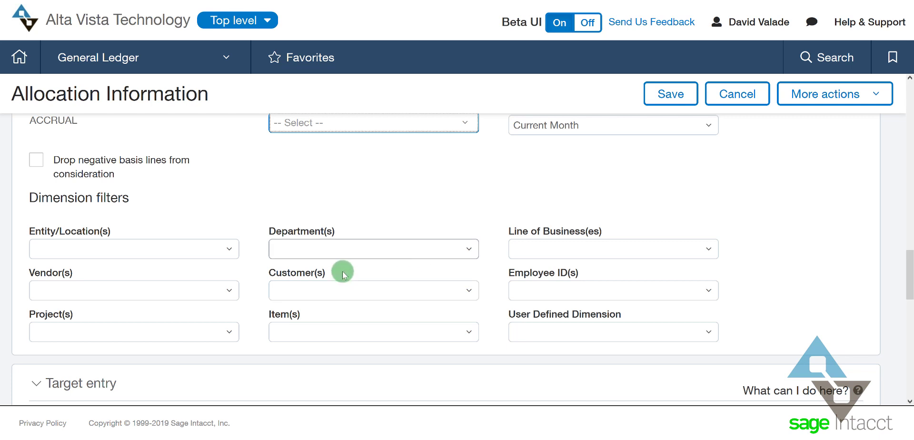
# Filter the basis Entity/Location(s) to 10--Texas #10
pyautogui.click(270, 215)
pyautogui.click(73, 249)
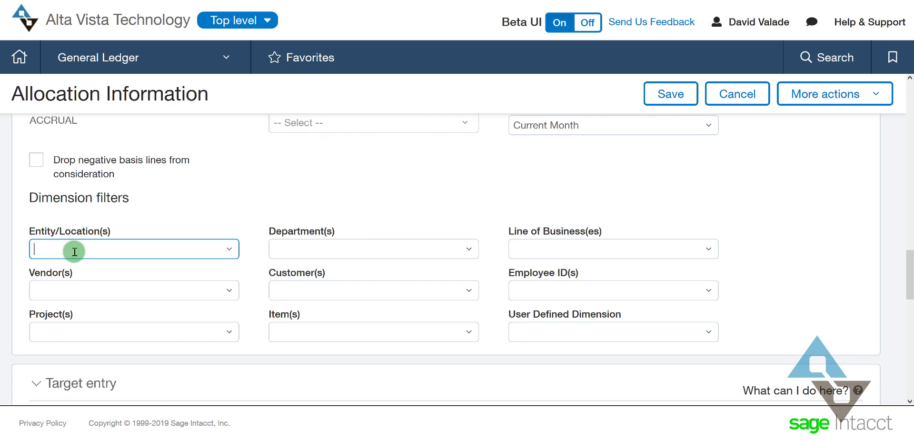
pyautogui.write('10--Texas #10')
pyautogui.press('Tab')
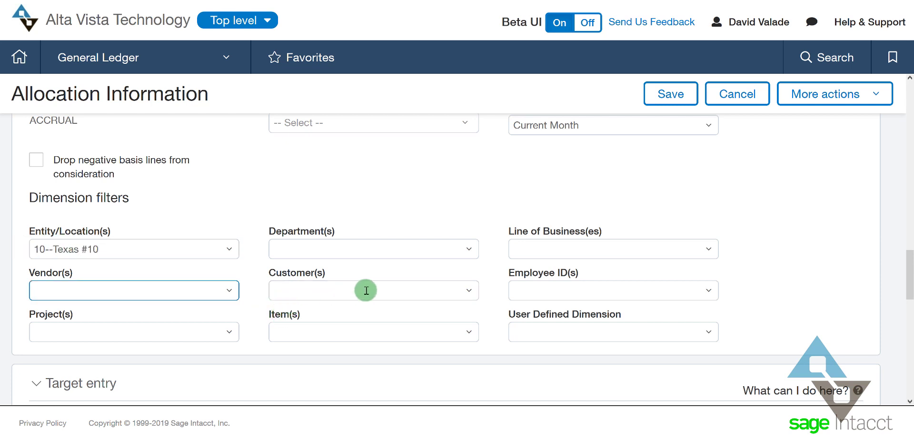
pyautogui.scroll(2, 527, 329)
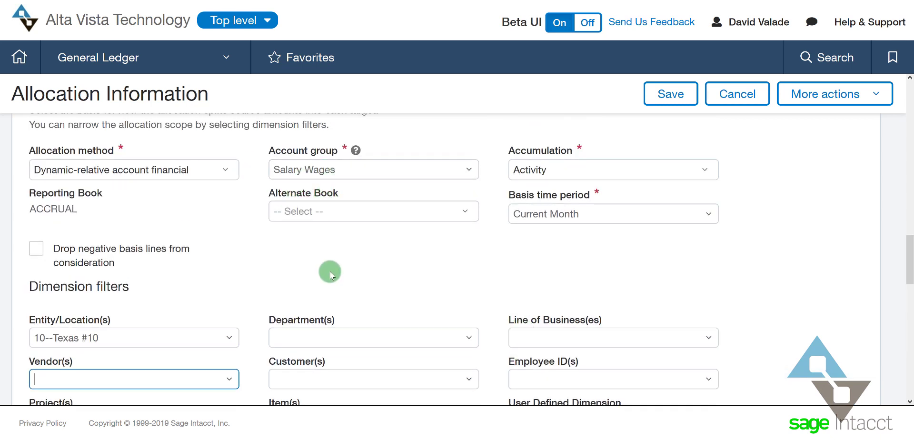
pyautogui.scroll(2, 330, 271)
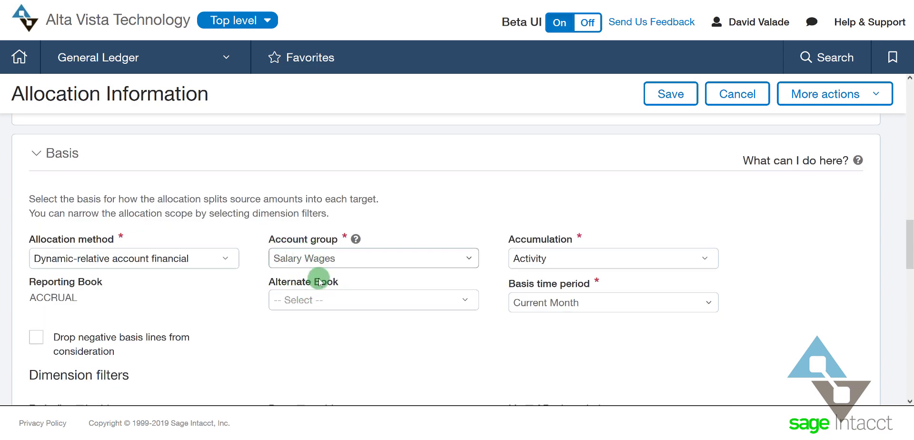
pyautogui.scroll(-8, 303, 307)
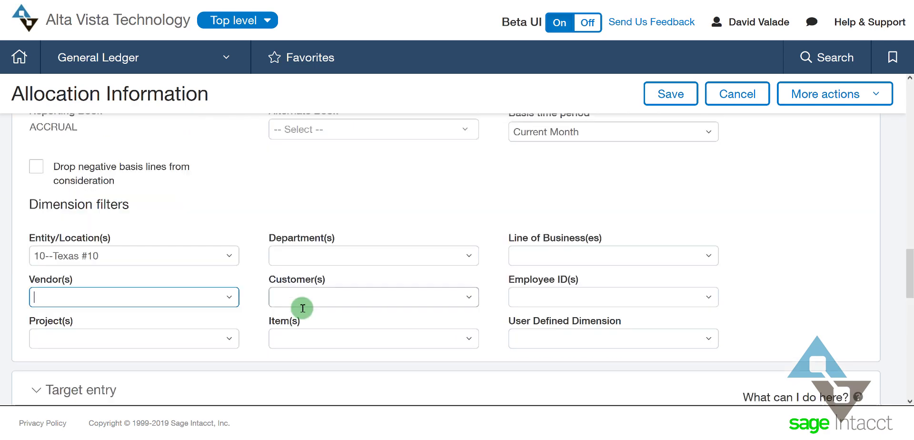
pyautogui.scroll(-2, 303, 307)
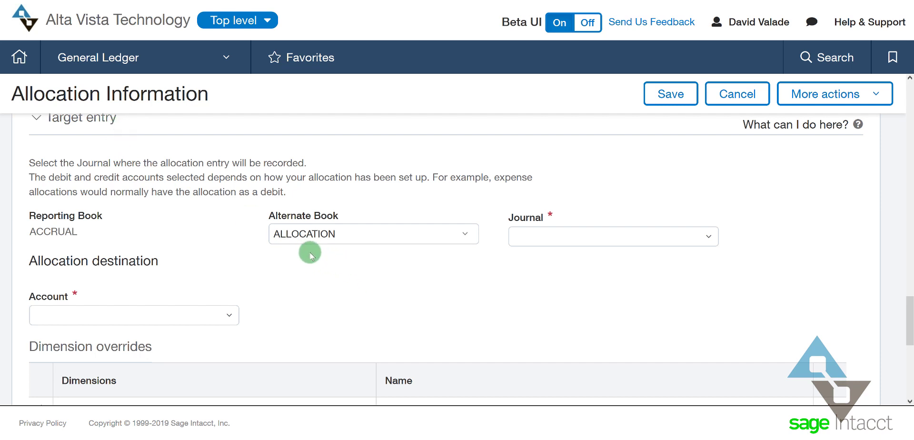
# Post the target entry to journal GLAJ with account 6000--Benefits- Health Insurance
pyautogui.click(619, 236)
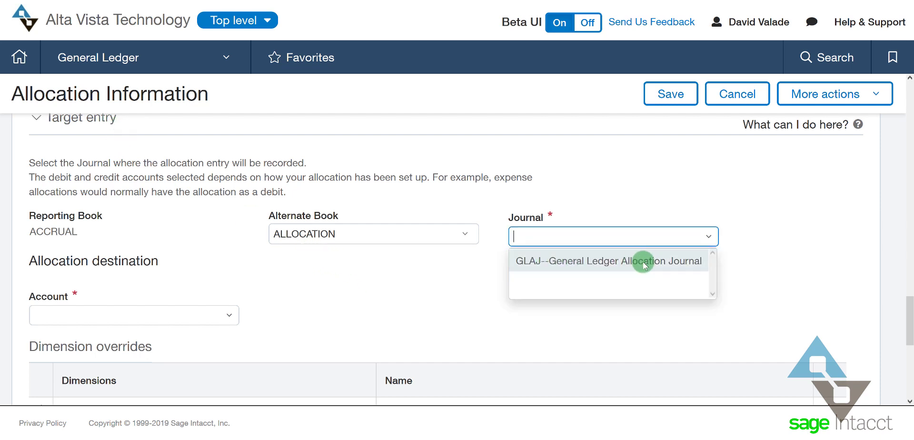
pyautogui.click(643, 264)
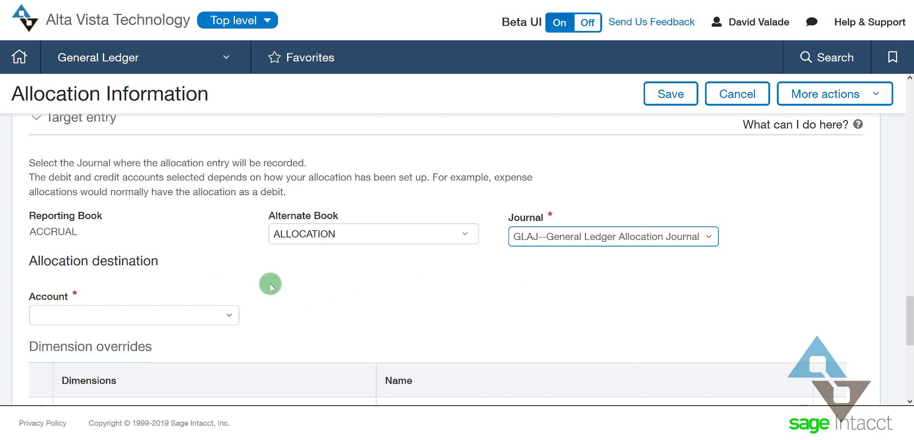
pyautogui.click(157, 310)
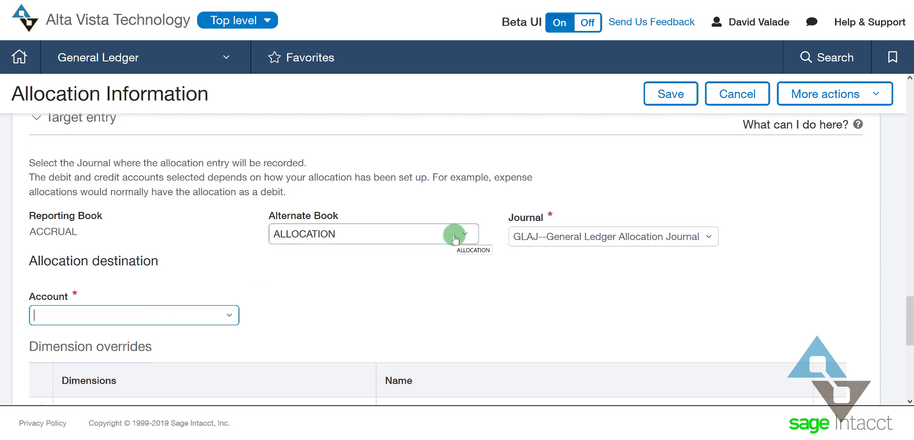
pyautogui.write('6')
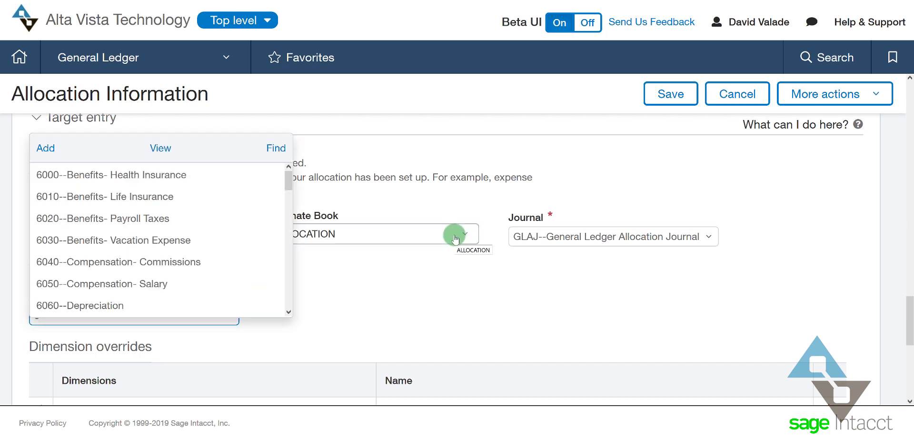
pyautogui.press('Down')
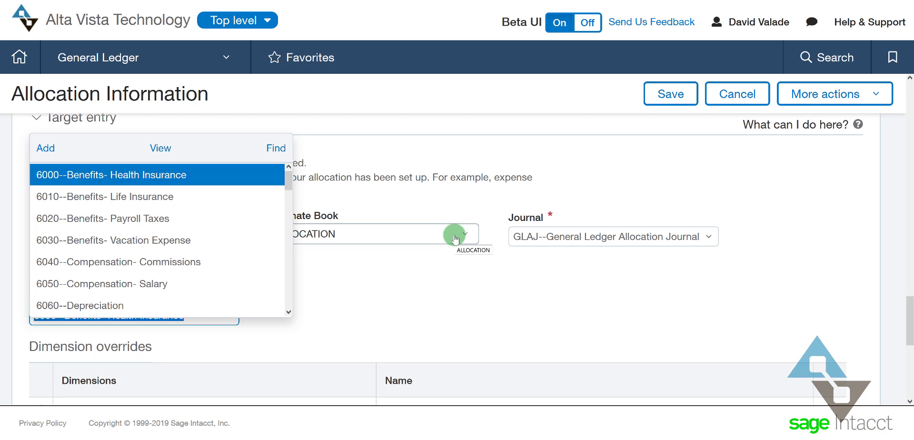
pyautogui.press('Tab')
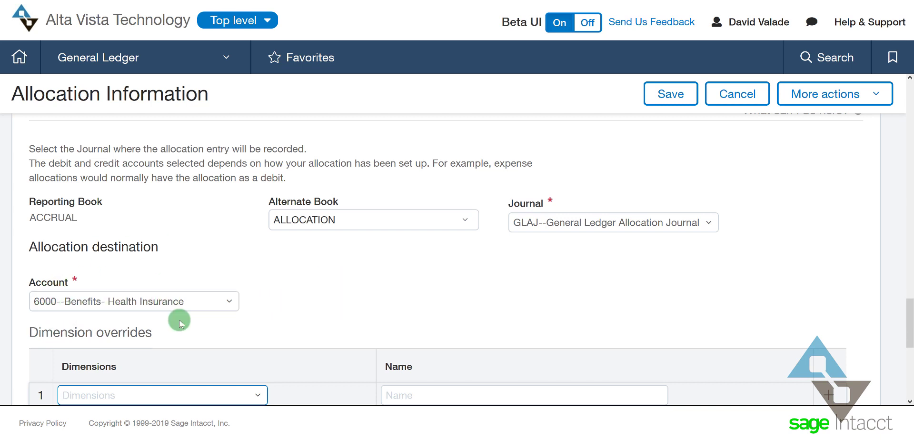
# Tick 'Use source account' for the reversing source pool
pyautogui.scroll(-2, 219, 300)
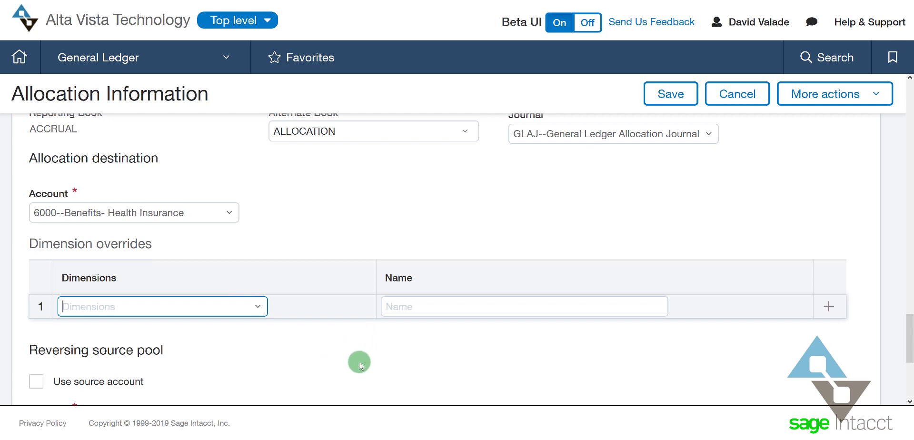
pyautogui.scroll(-2, 364, 367)
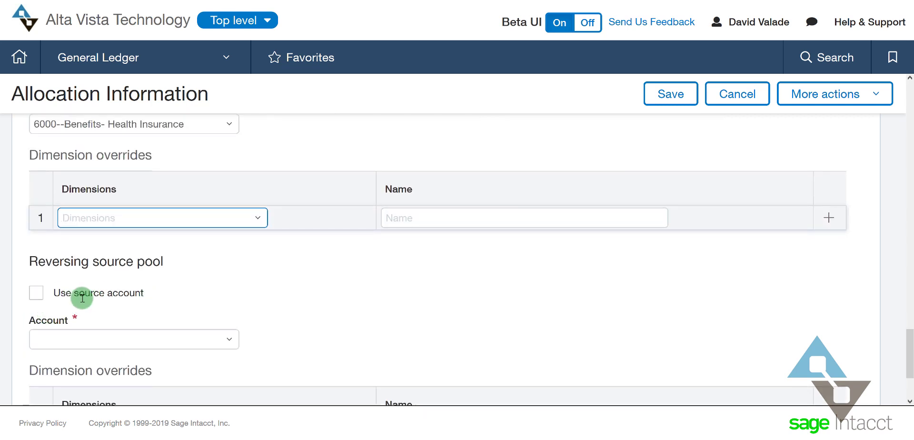
pyautogui.click(38, 295)
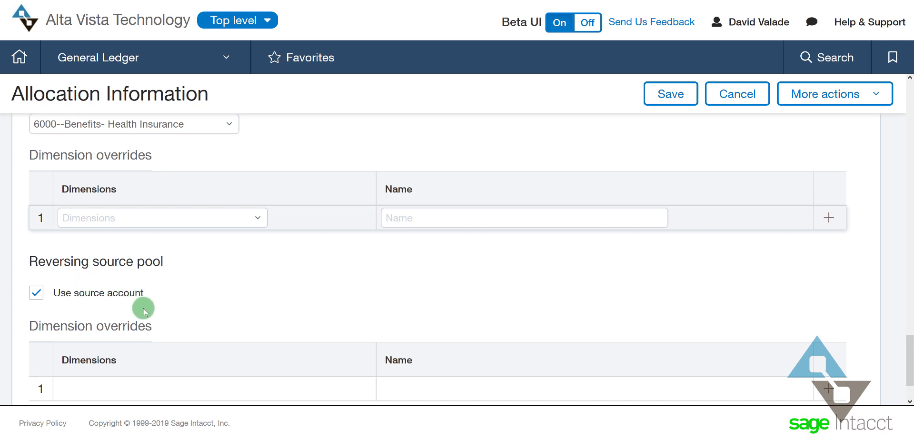
pyautogui.scroll(-3, 193, 288)
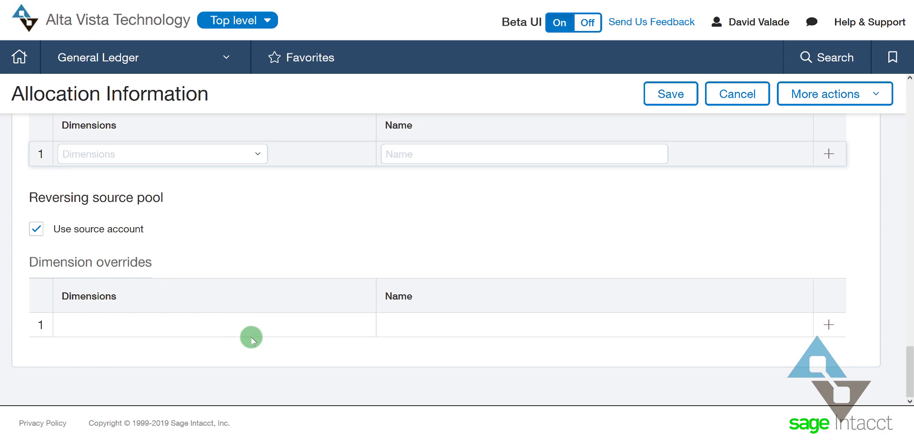
pyautogui.scroll(10, 251, 336)
pyautogui.scroll(8, 252, 335)
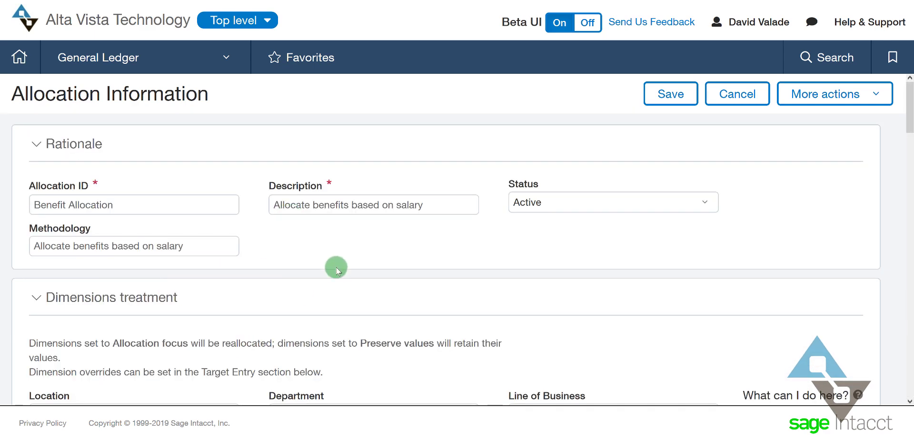
# Review the completed allocation form and save the Benefit Allocation definition
pyautogui.scroll(-4, 341, 272)
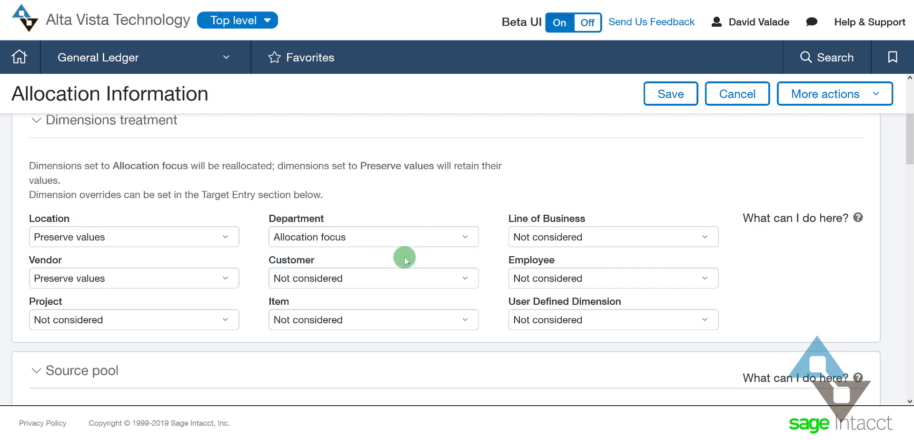
pyautogui.scroll(-4, 413, 271)
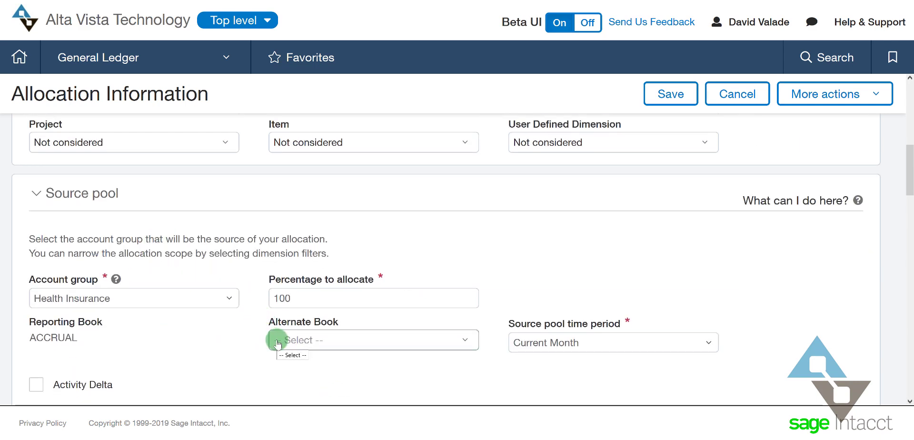
pyautogui.scroll(-4, 277, 340)
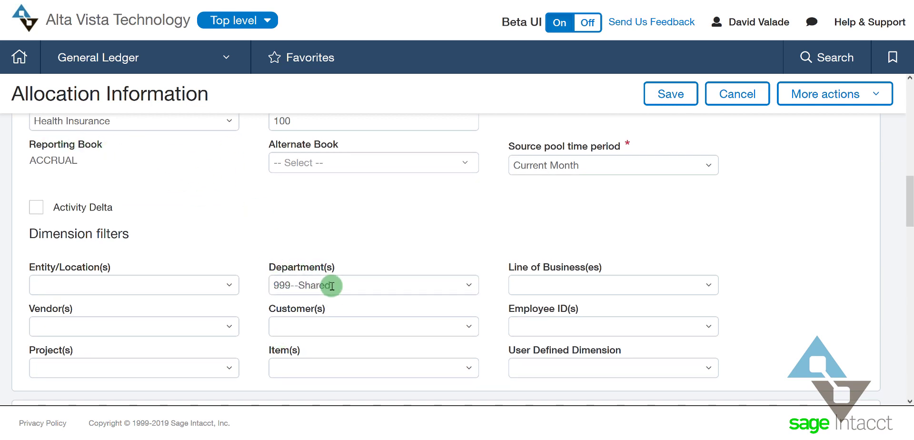
pyautogui.scroll(-6, 364, 266)
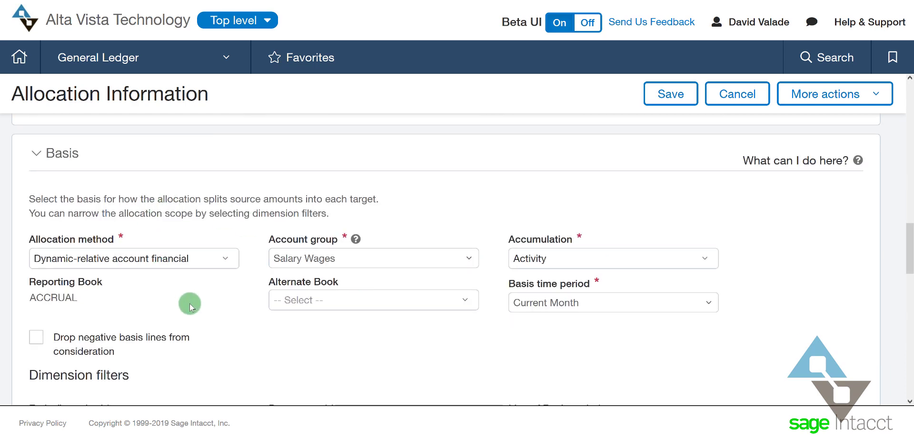
pyautogui.scroll(-3, 288, 287)
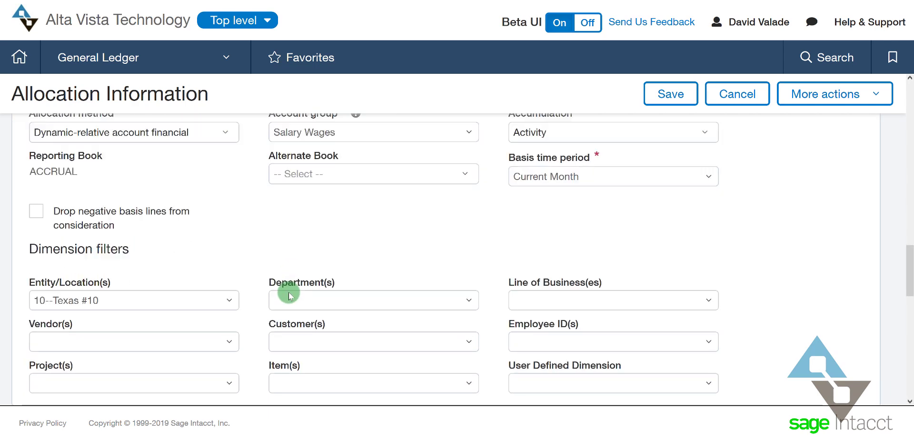
pyautogui.scroll(-7, 288, 295)
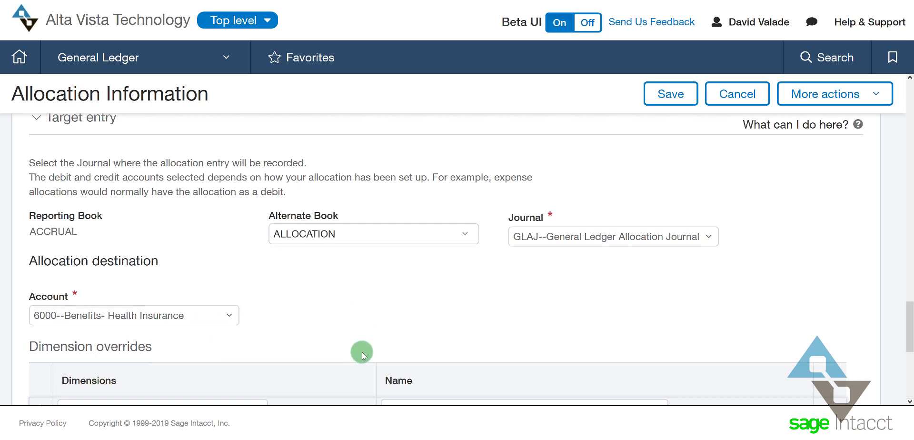
pyautogui.scroll(5, 364, 349)
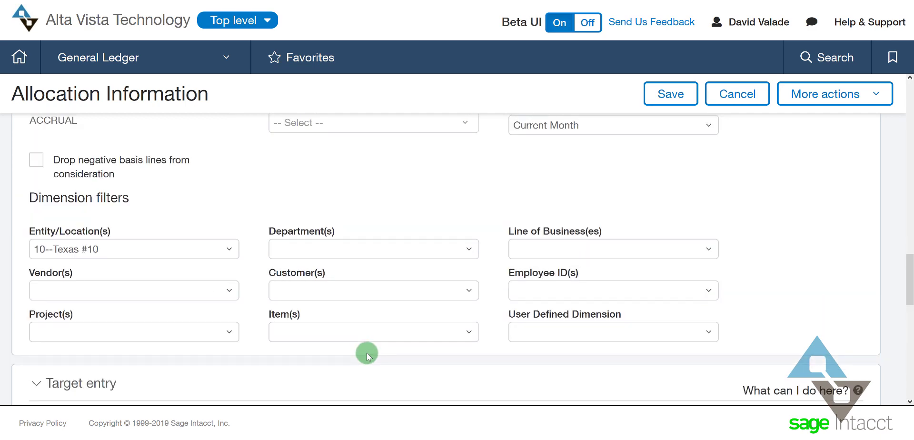
pyautogui.scroll(2, 366, 352)
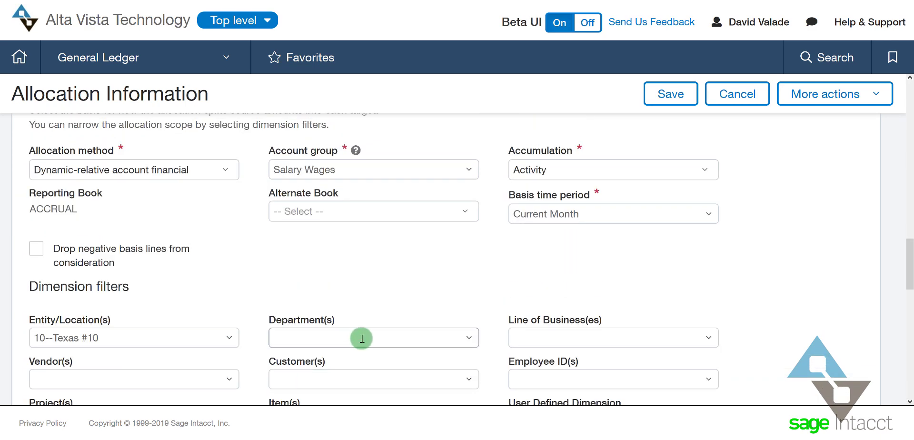
pyautogui.scroll(15, 351, 351)
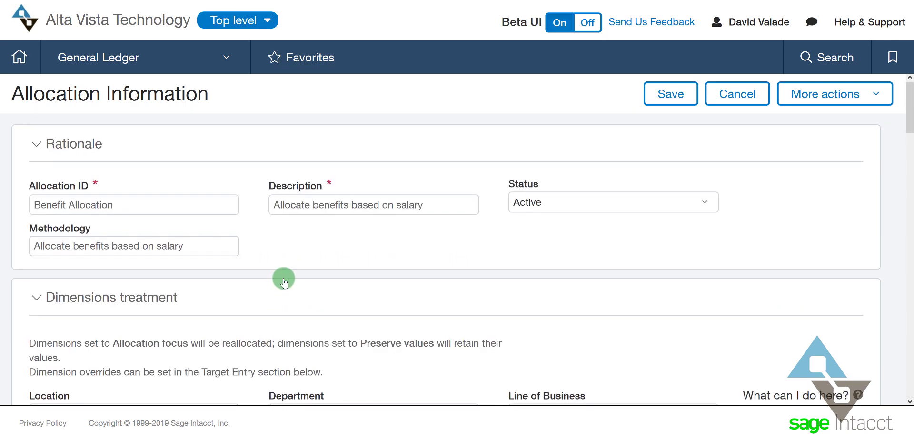
pyautogui.click(664, 94)
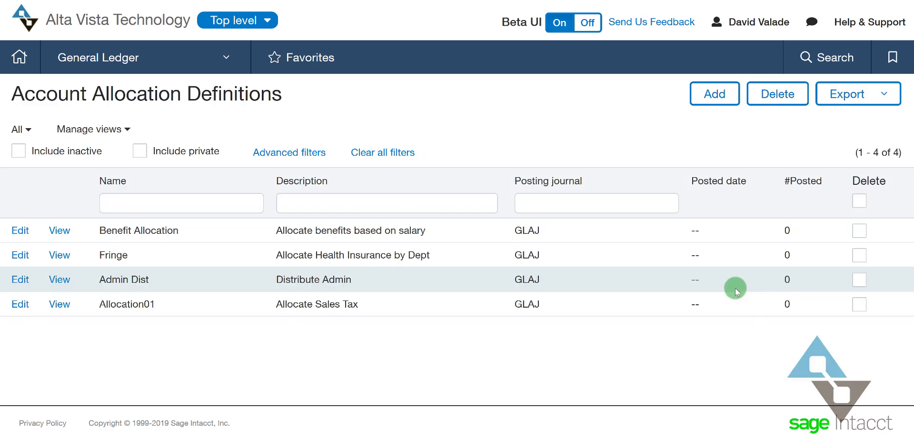
# Open Generate allocation from the General Ledger menu's All tasks
pyautogui.click(217, 58)
pyautogui.click(283, 96)
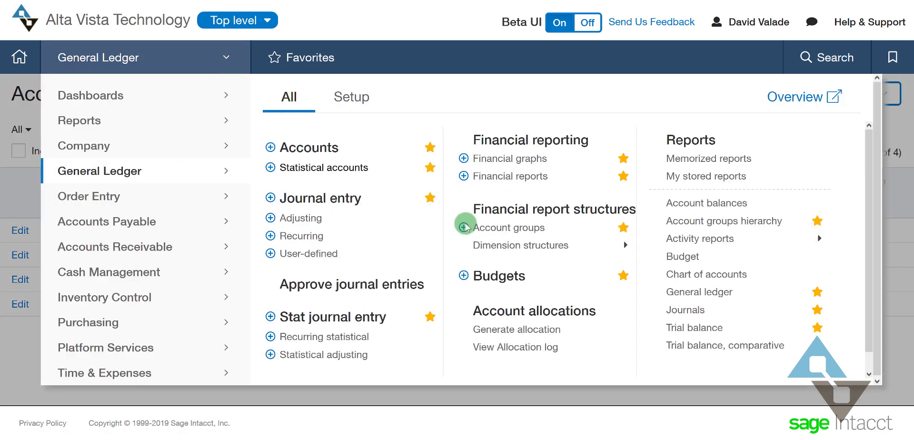
pyautogui.click(535, 330)
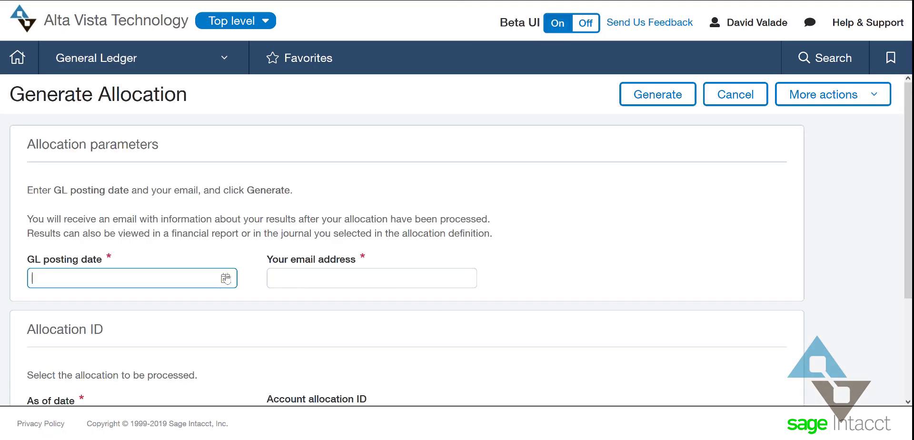
# Enter GL posting date 12/31/2018, the notification e-mail address, and as-of date 12/31/2018
pyautogui.write('12/31/2018')
pyautogui.click(366, 273)
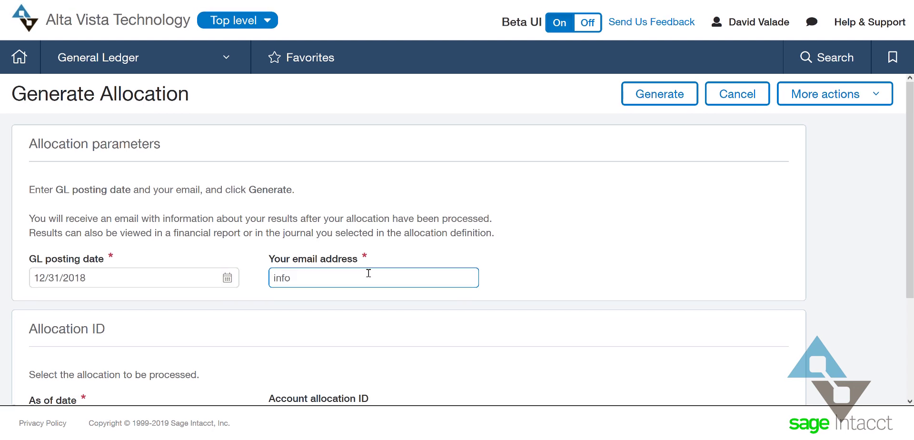
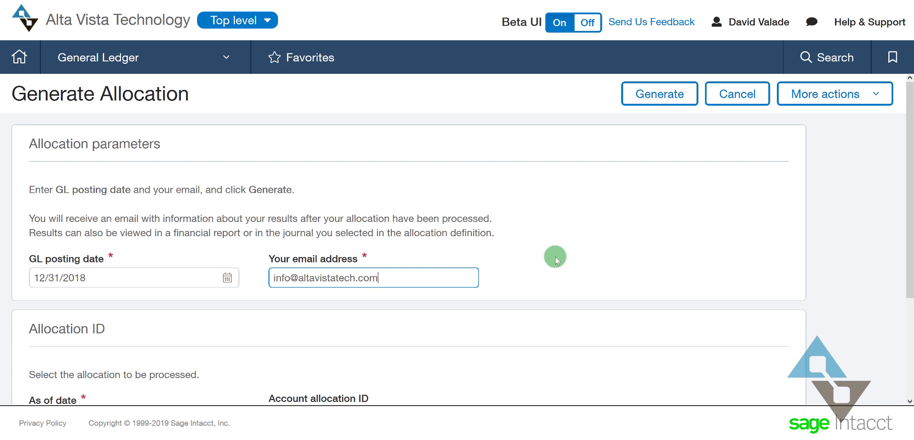
pyautogui.scroll(-1, 469, 305)
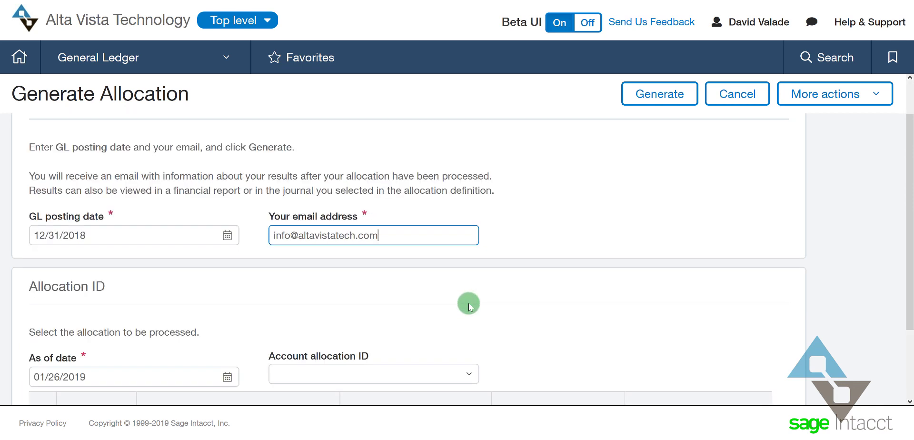
pyautogui.scroll(-1, 468, 305)
pyautogui.click(119, 331)
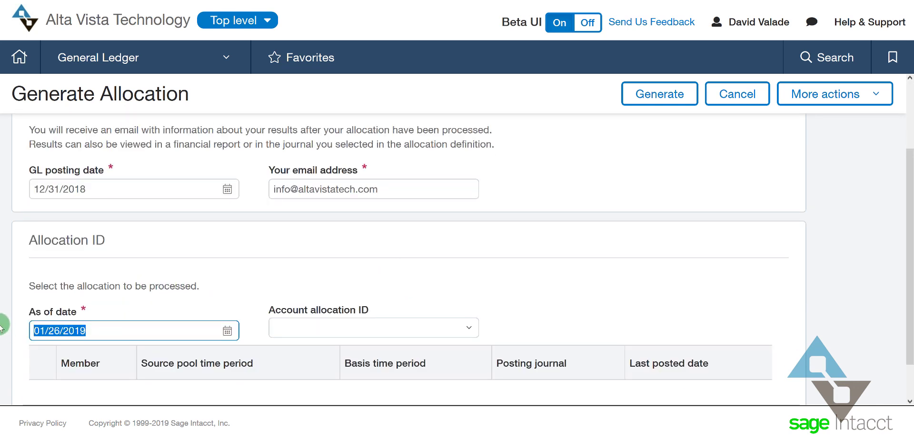
pyautogui.write('12/31/2018')
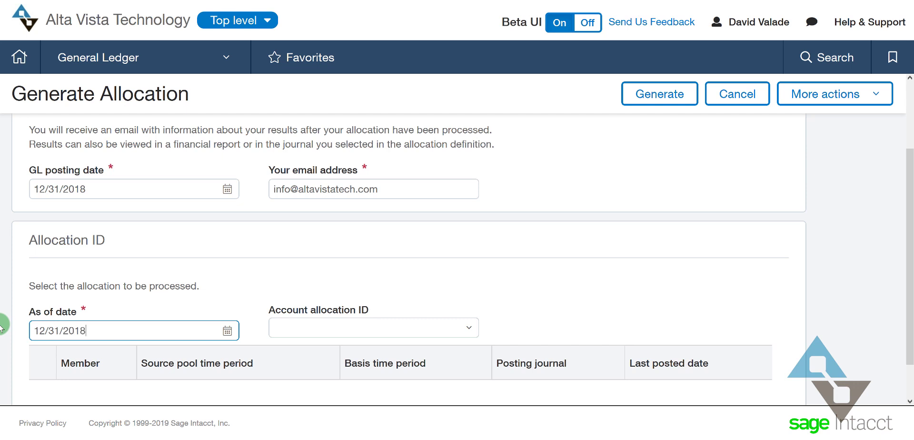
pyautogui.press('Tab')
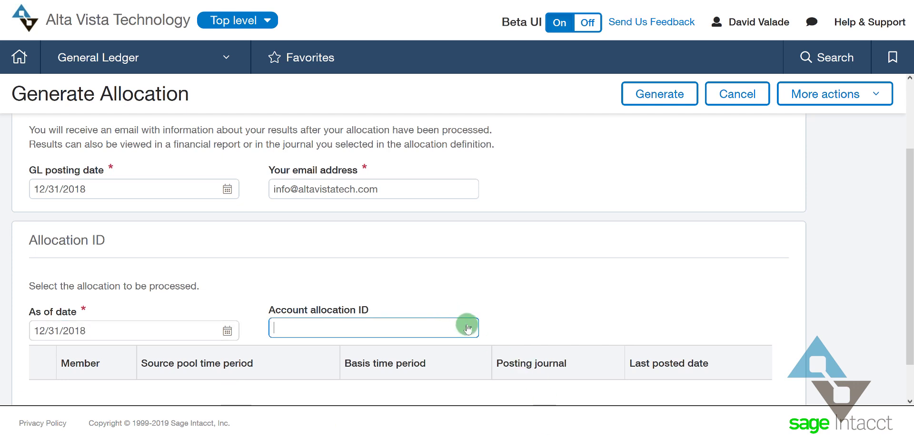
# Select Benefit Allocation as the account allocation and generate it
pyautogui.click(467, 326)
pyautogui.click(317, 275)
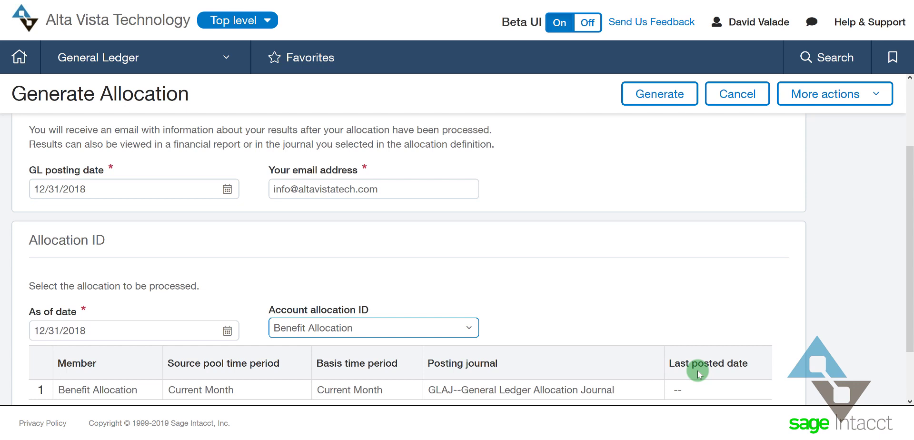
pyautogui.click(675, 95)
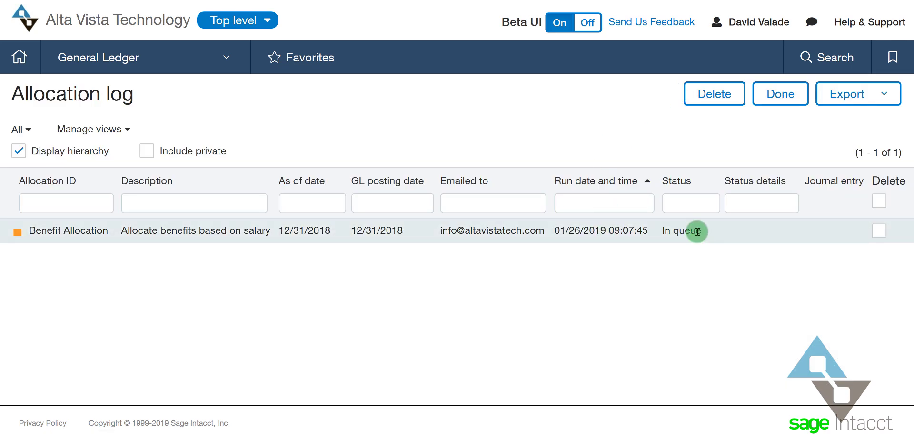
# Refresh the allocation log and view the posted journal entry's department entries
pyautogui.press('F5')
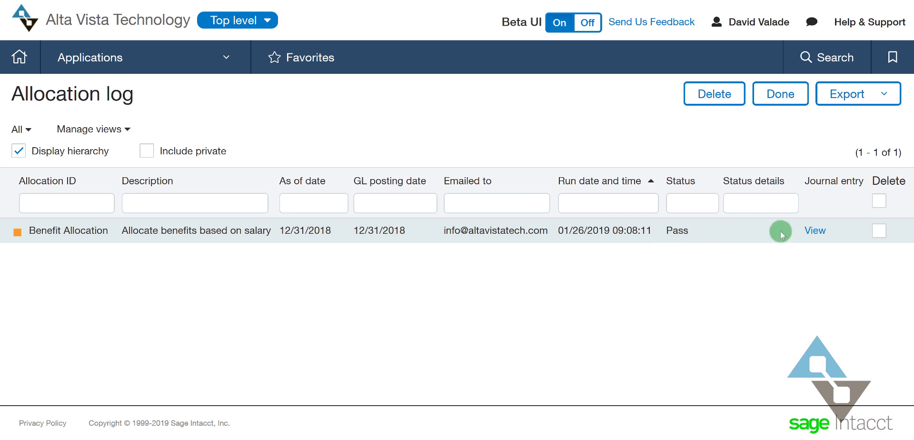
pyautogui.click(814, 230)
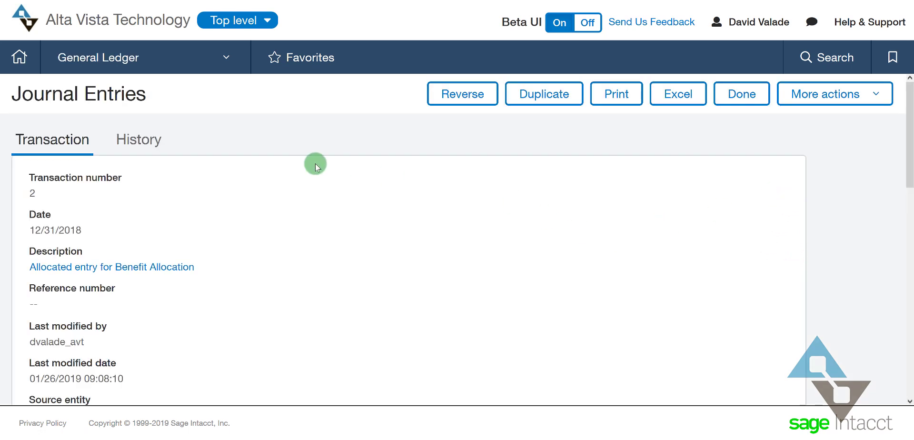
pyautogui.scroll(-2, 366, 179)
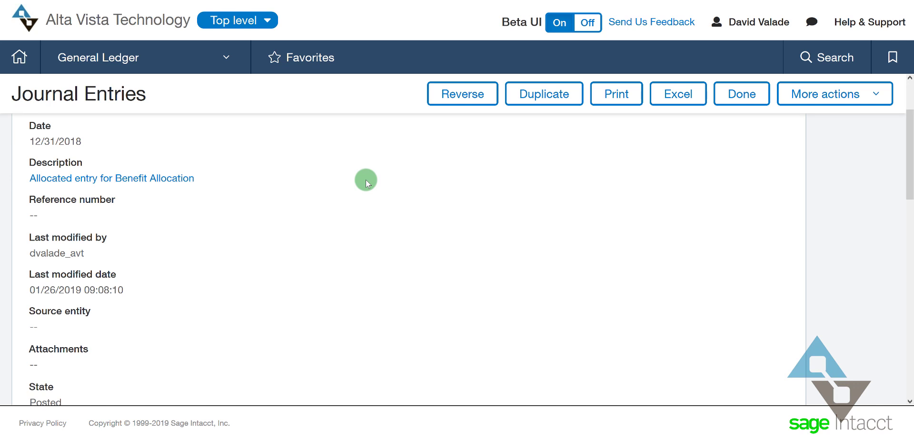
pyautogui.scroll(-5, 365, 179)
pyautogui.scroll(-3, 366, 184)
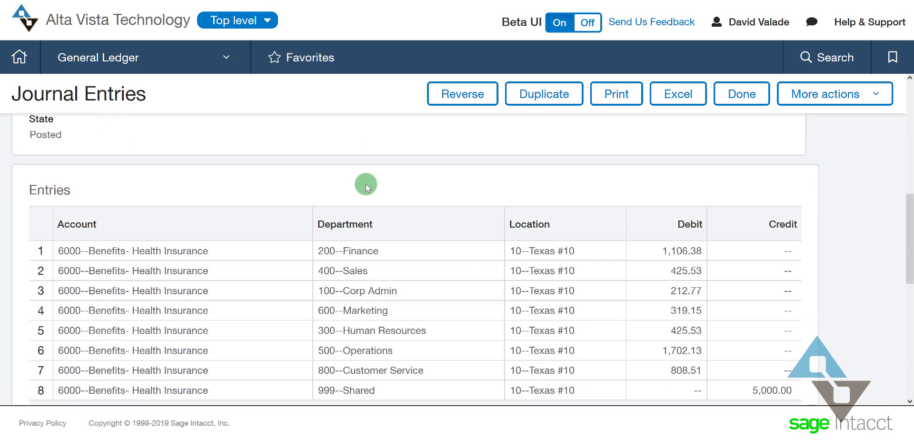